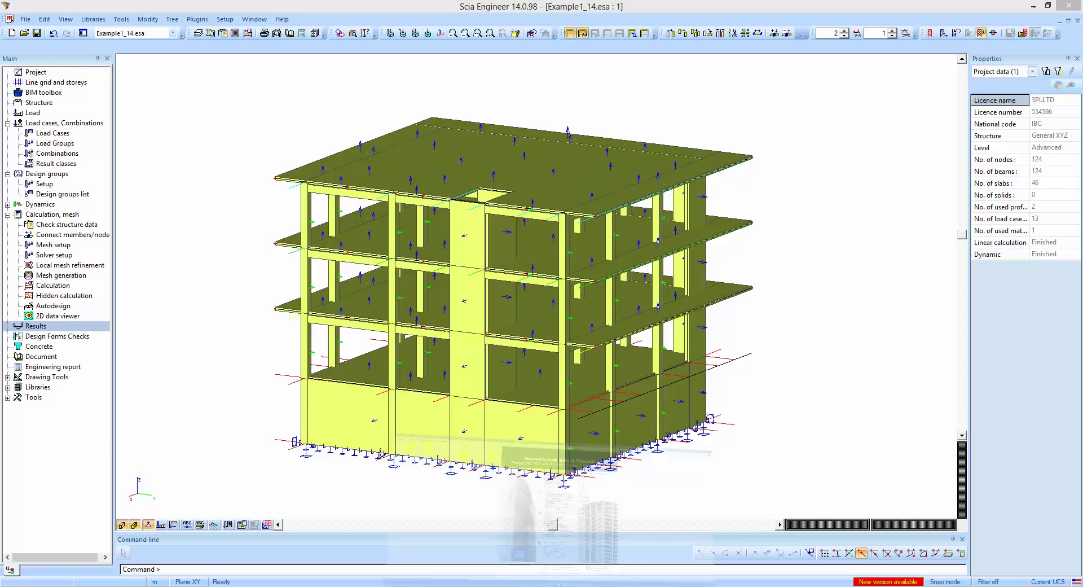
Switch to Windows Photo Viewer to read the ECtools overview, and consult section 2.3.1 General & Geometry of the user manual in Adobe Acrobat.
key("alt+Tab")
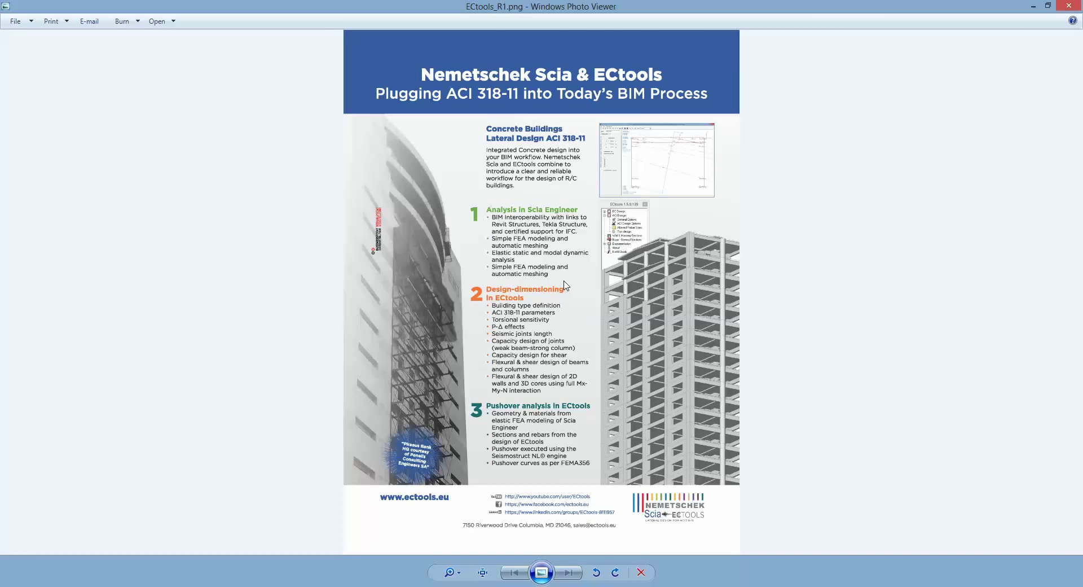
left_click(1034, 7)
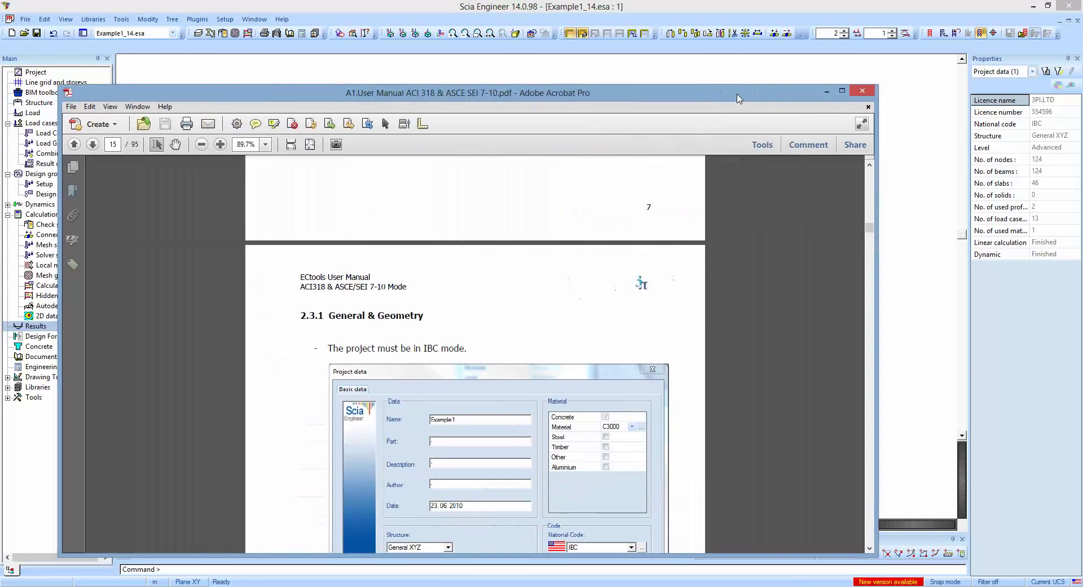
scroll(463, 339, "up", 5)
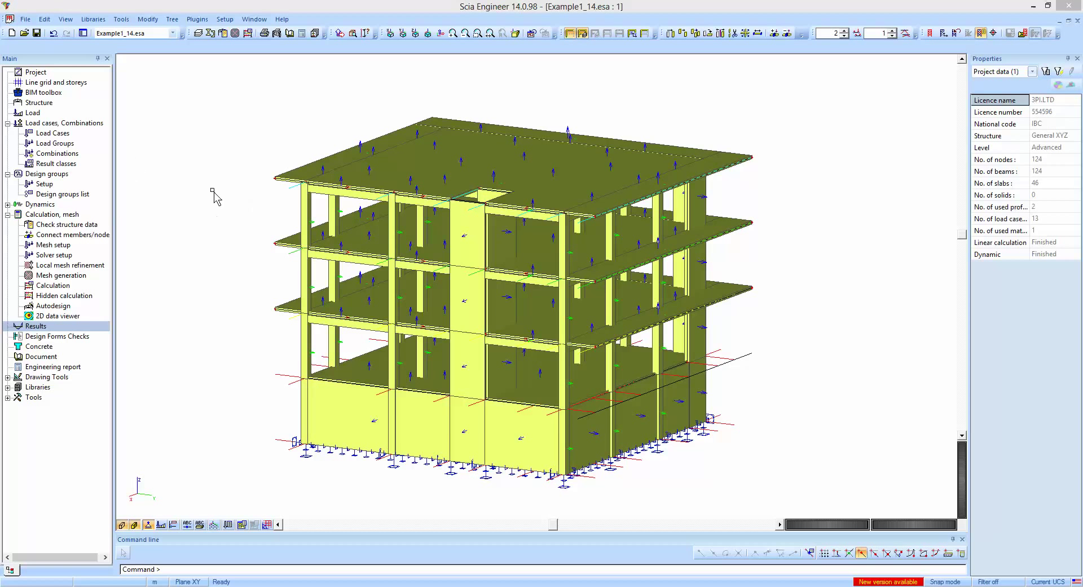
Check the national code options in the project data and leave the settings without saving.
left_click(30, 75)
double_click(30, 77)
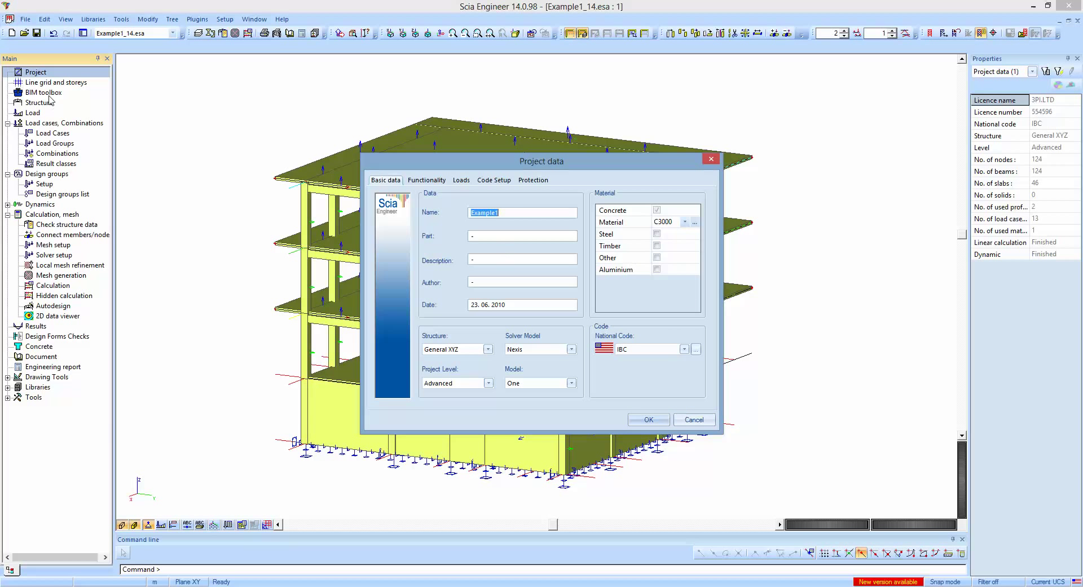
left_click(684, 349)
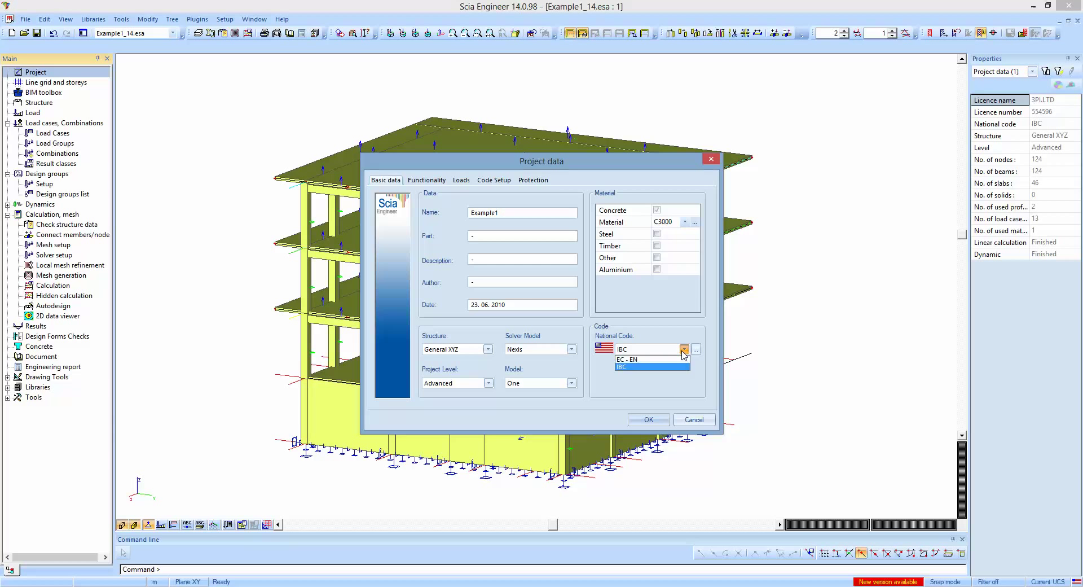
left_click(681, 361)
left_click(695, 420)
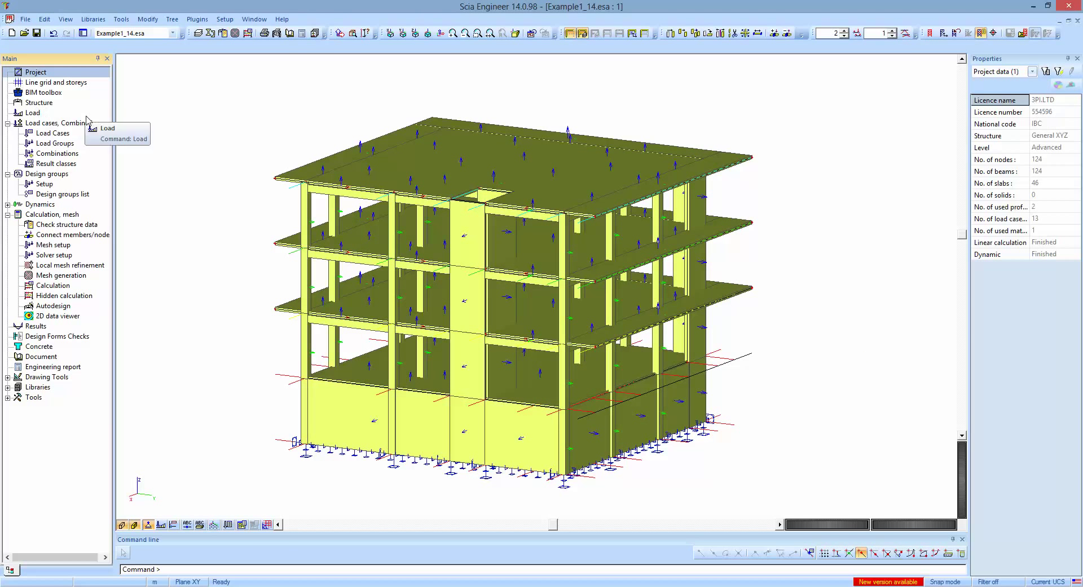
Review the definitions of the self-weight, dead, live, roof live, snow, rain and wind load cases.
double_click(48, 135)
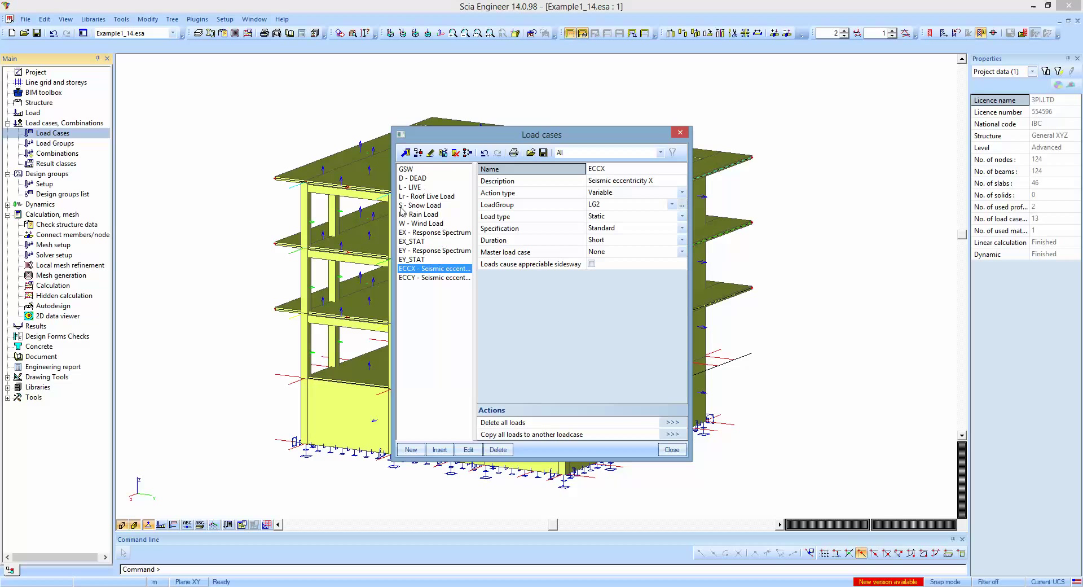
left_click(404, 170)
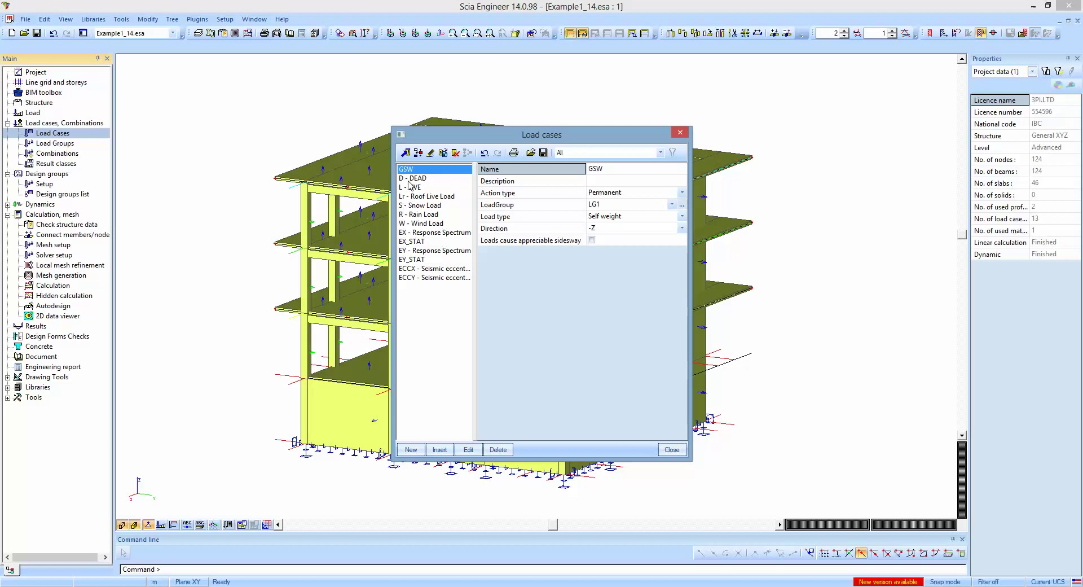
left_click(407, 179)
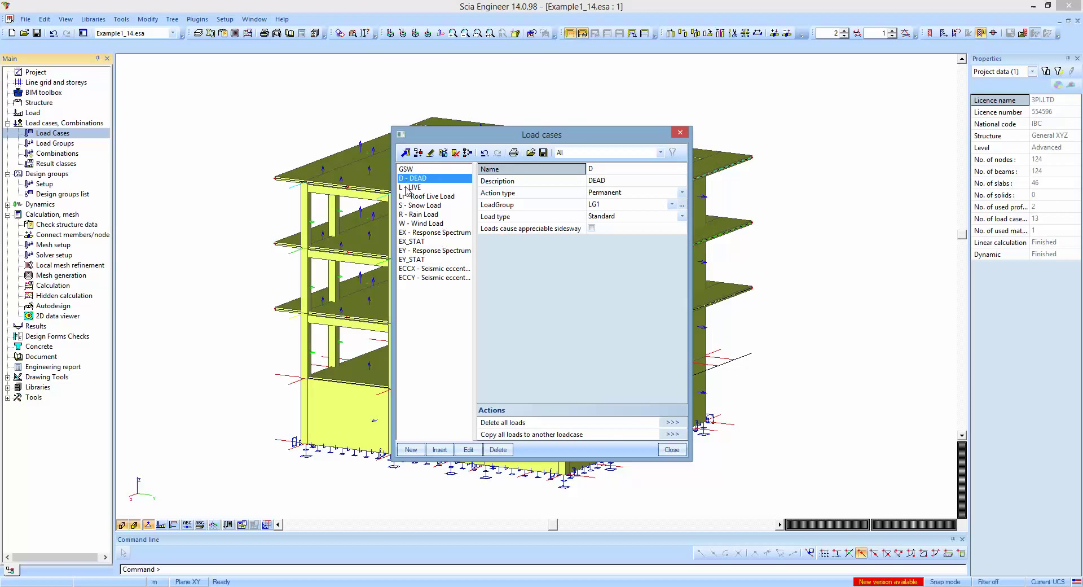
left_click(407, 188)
left_click(405, 197)
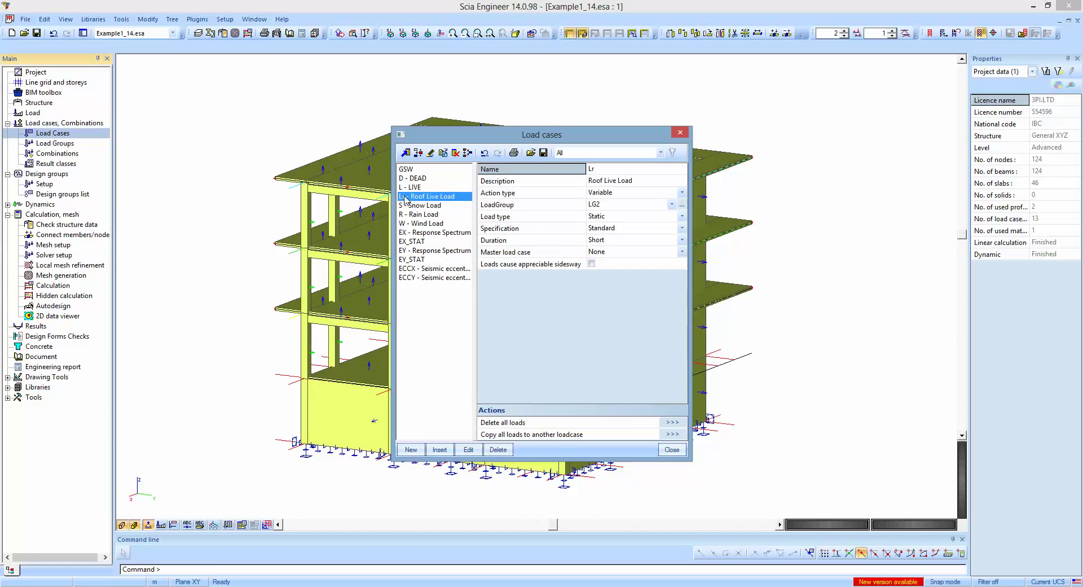
left_click(412, 205)
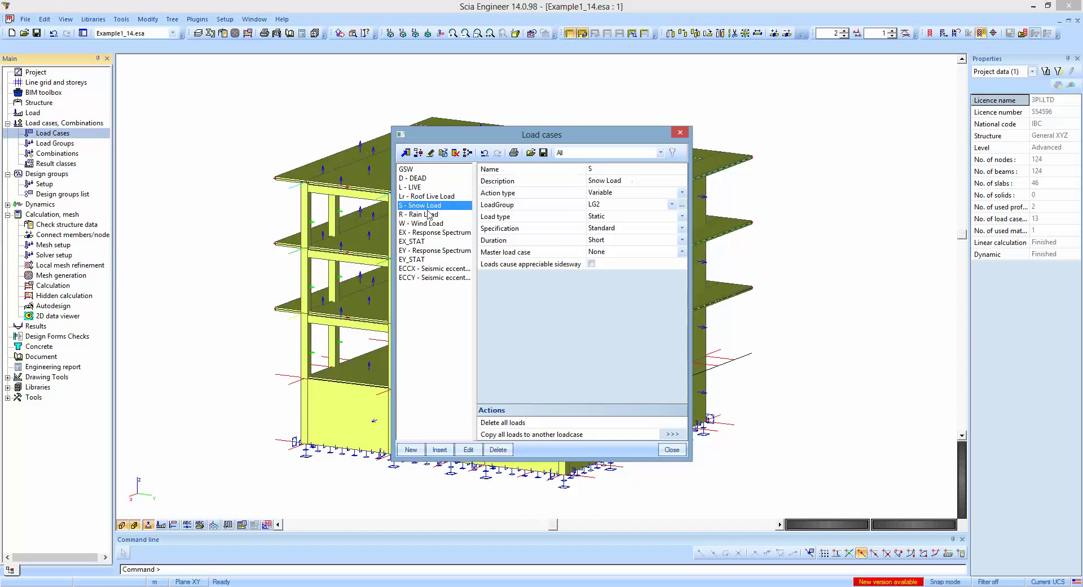
left_click(426, 215)
left_click(424, 225)
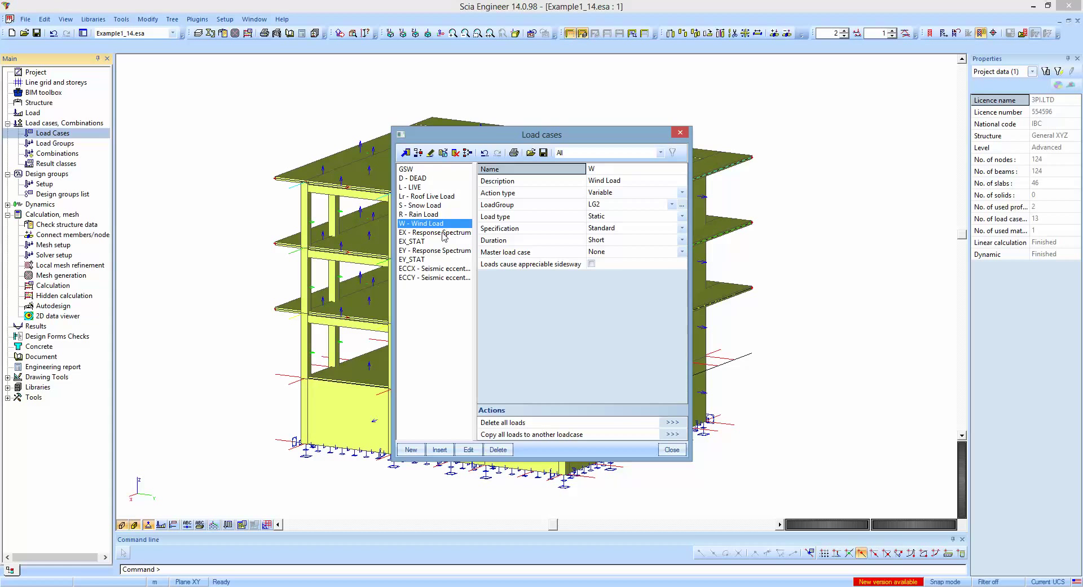
Review the EX and EY response spectrum load cases and the ECCX and ECCY seismic eccentricity load cases.
left_click(445, 232)
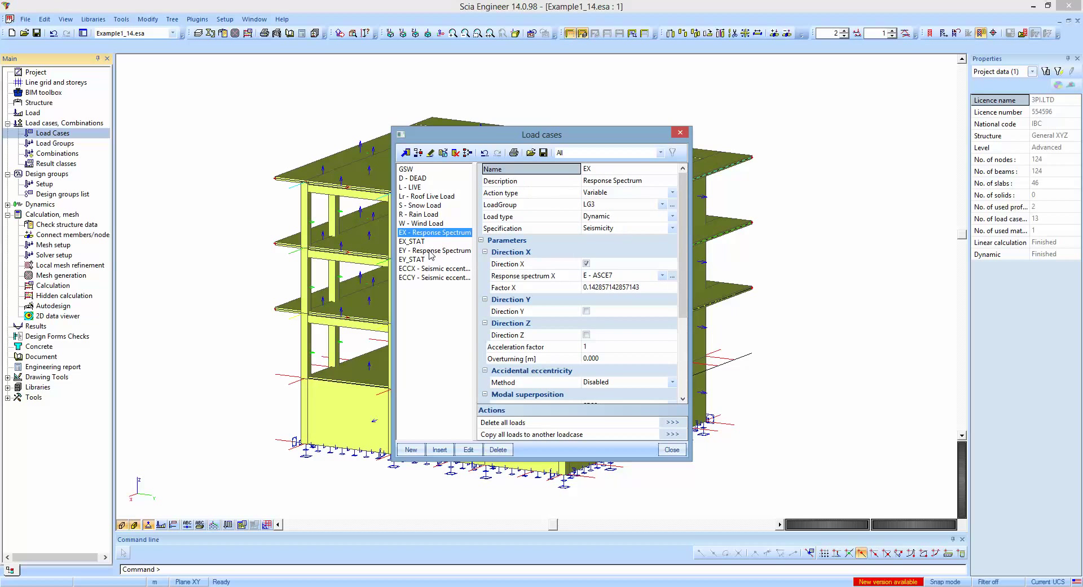
left_click(431, 251)
left_click(411, 269)
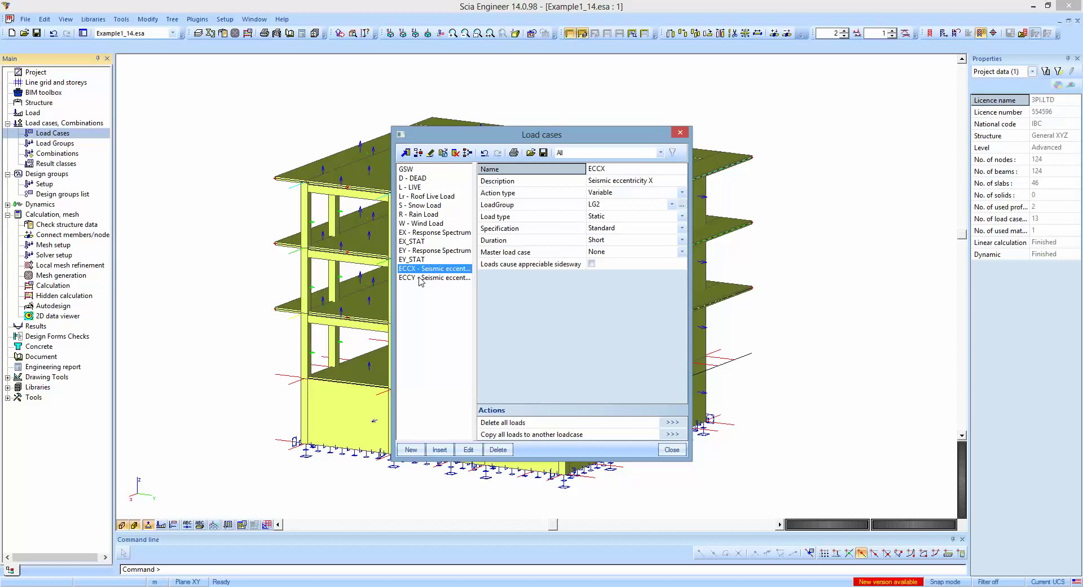
left_click(420, 277)
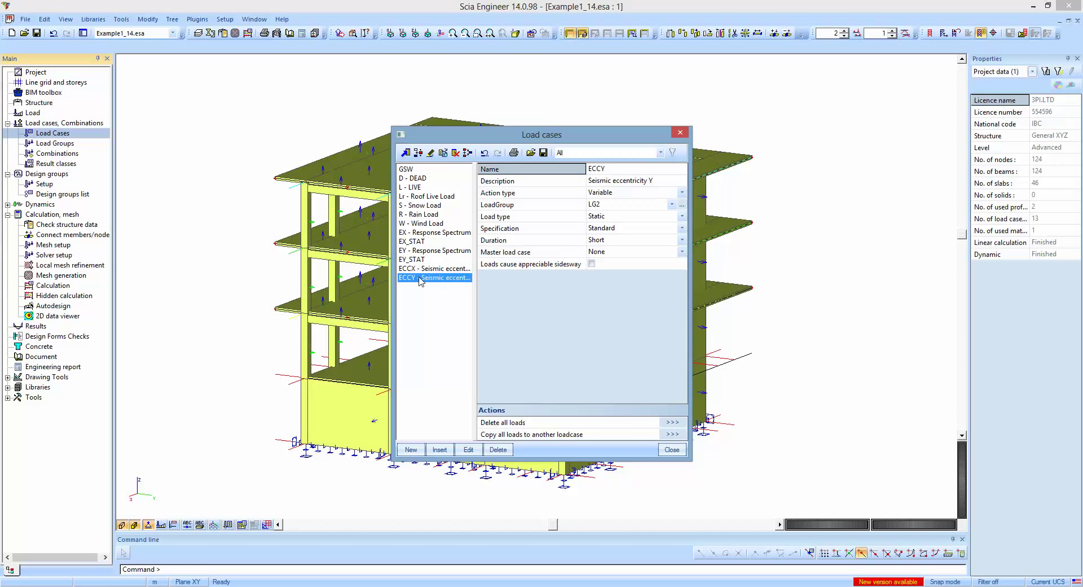
left_click(420, 271)
left_click(421, 275)
left_click(672, 450)
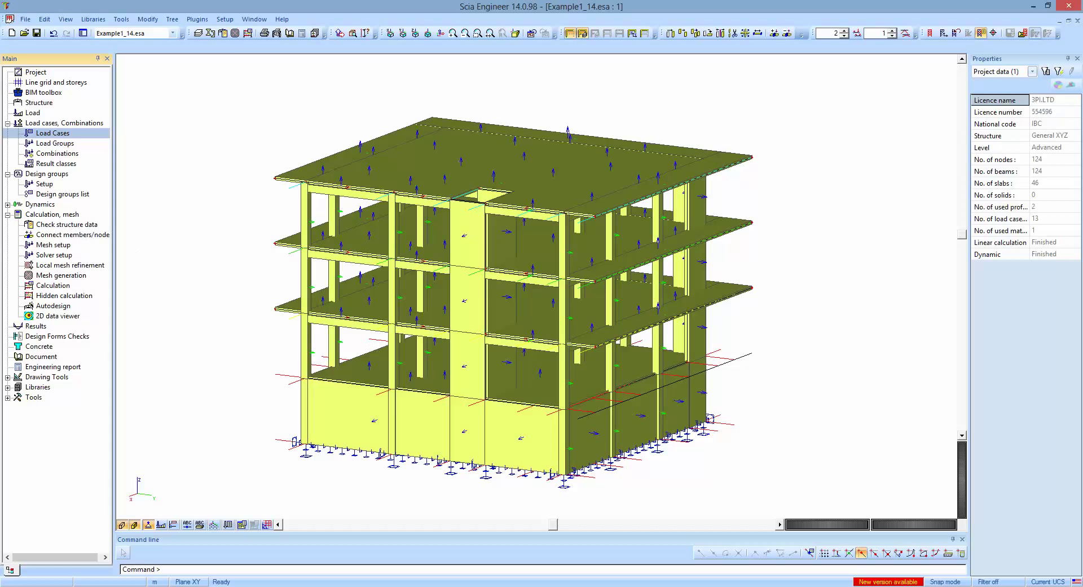
Review the contents of the MASS, GRAV and DEAD load combinations.
left_click(62, 154)
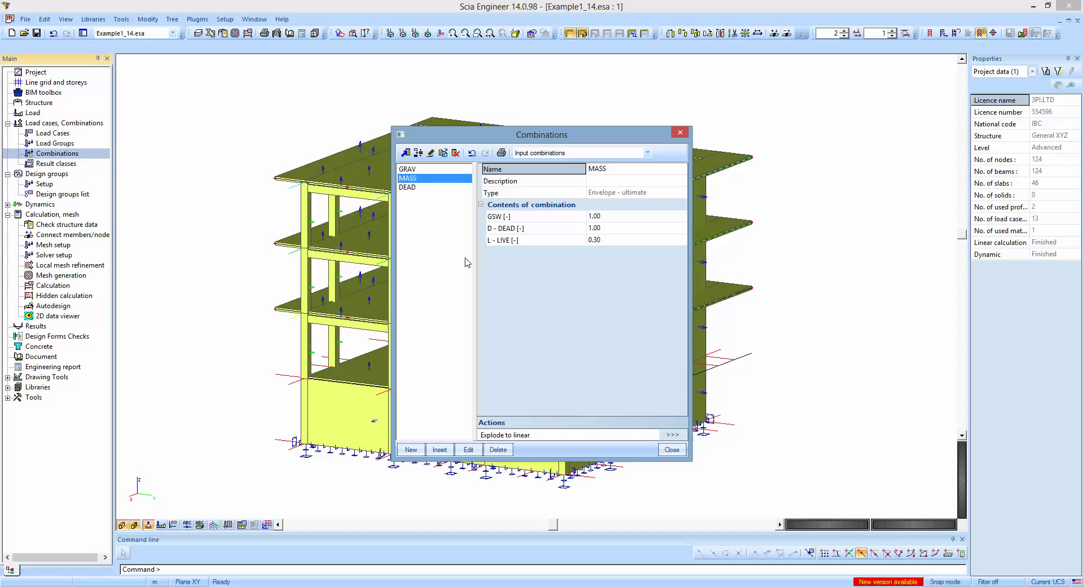
left_click(420, 169)
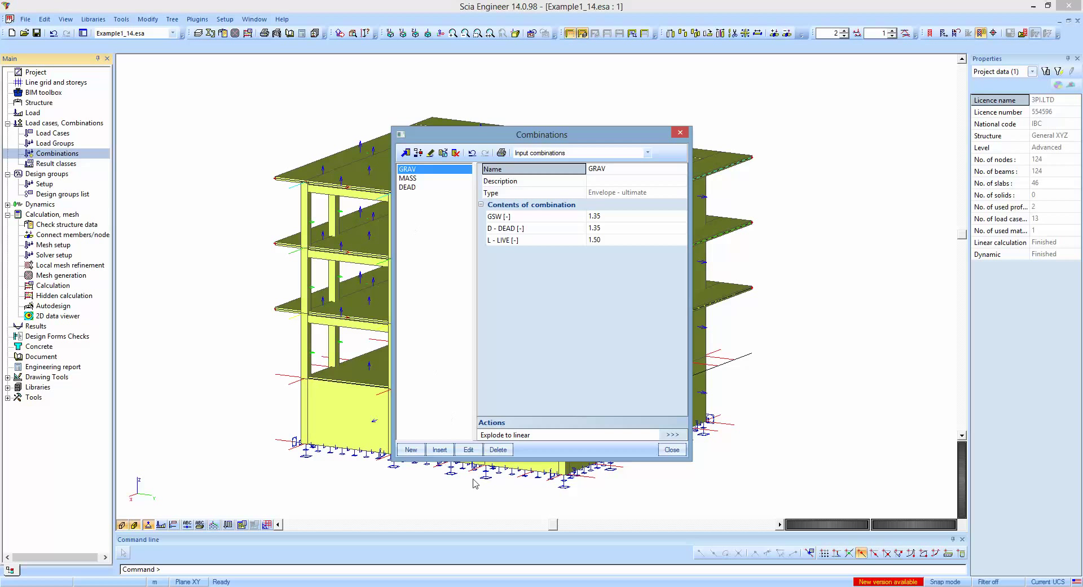
left_click(404, 187)
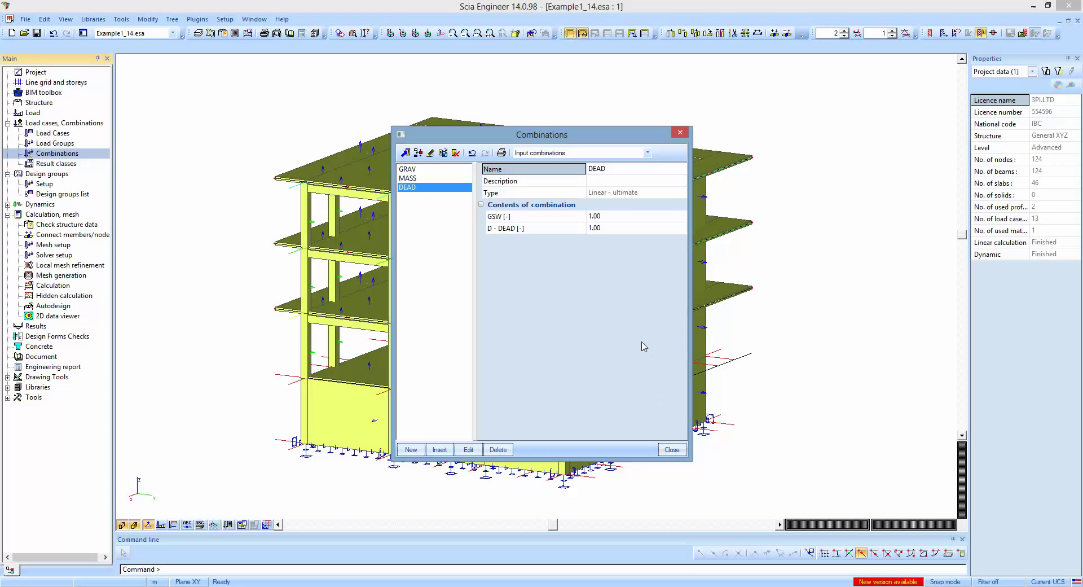
left_click(671, 449)
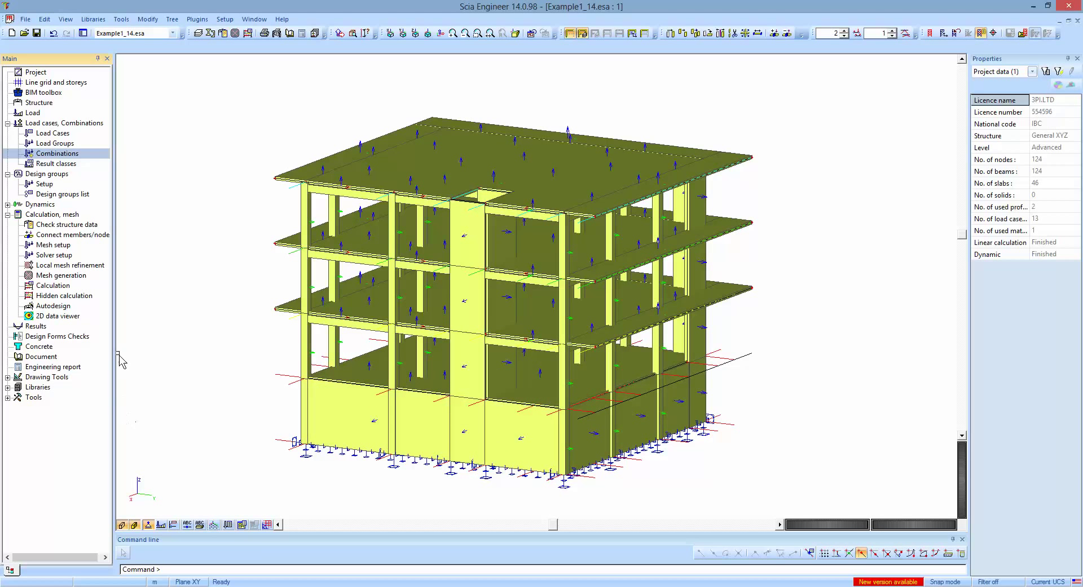
Inspect the member type of the roof edge slab S73 and of the top-storey corner column below it.
left_click(277, 180)
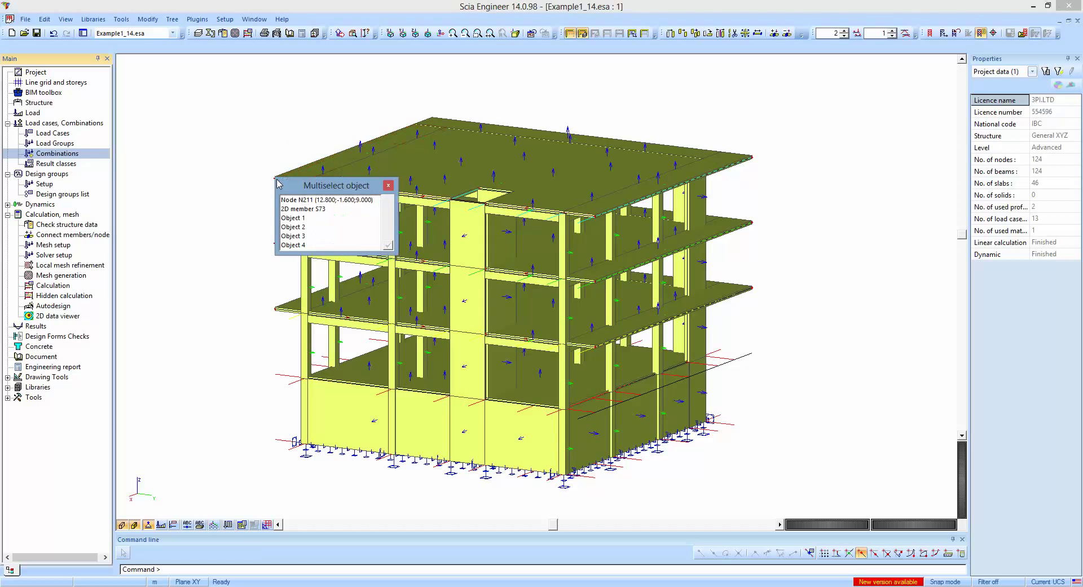
left_click(285, 209)
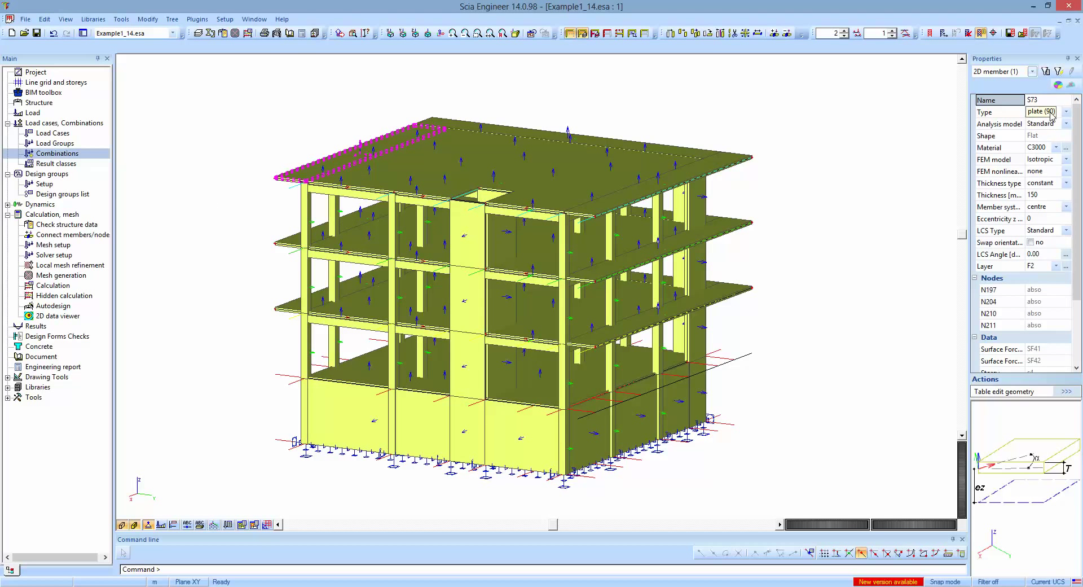
key("Escape")
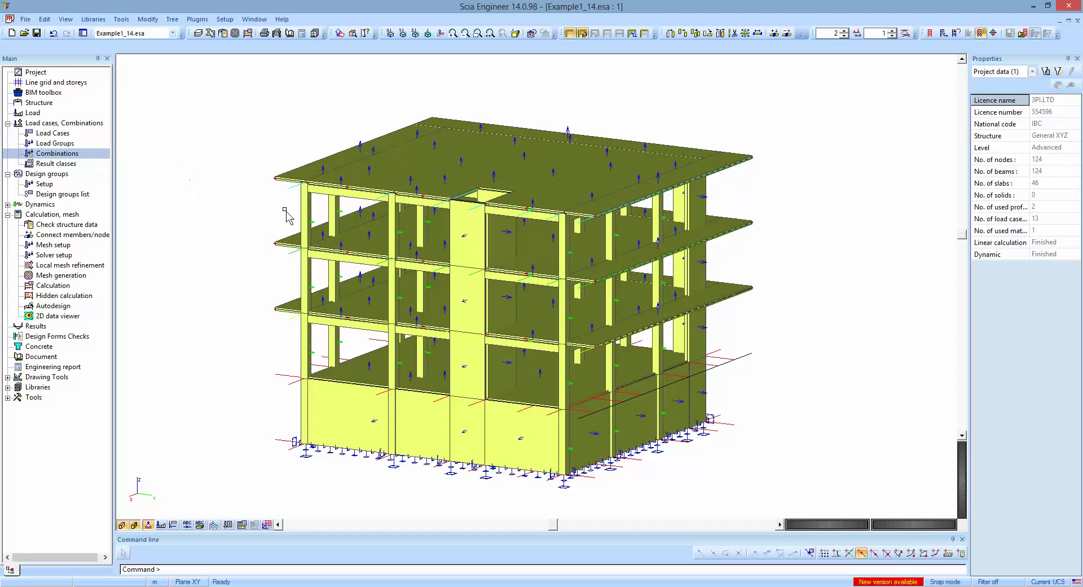
left_click(314, 225)
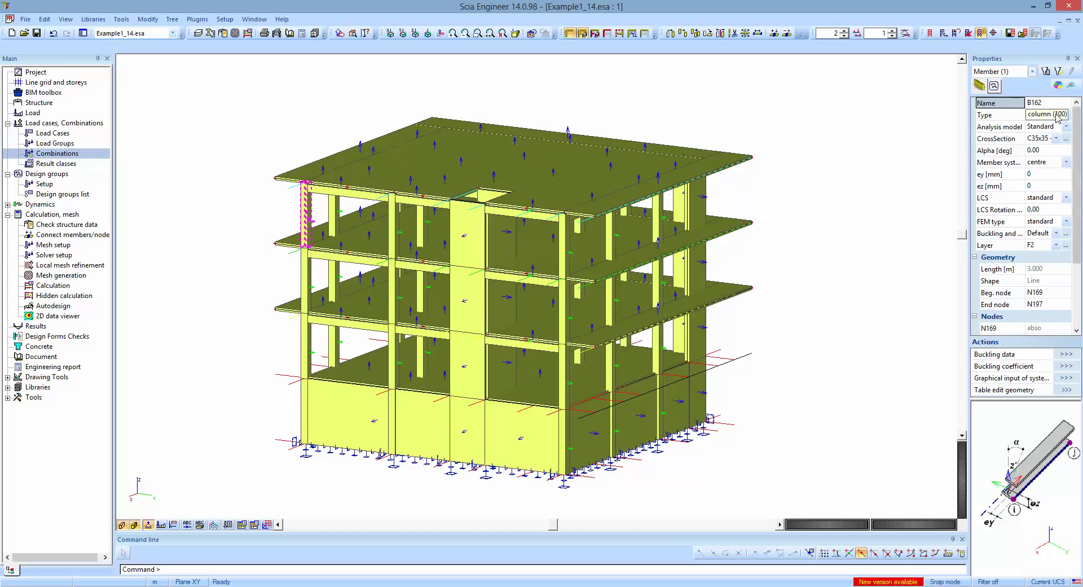
key("Escape")
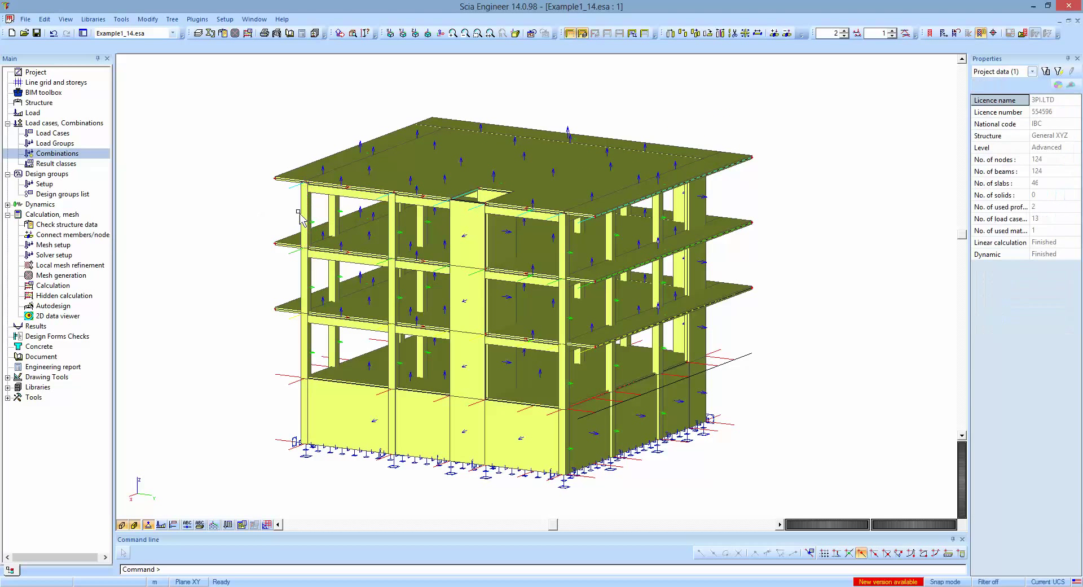
Inspect the properties of a front floor beam and of the top-storey wall S66.
left_click(320, 264)
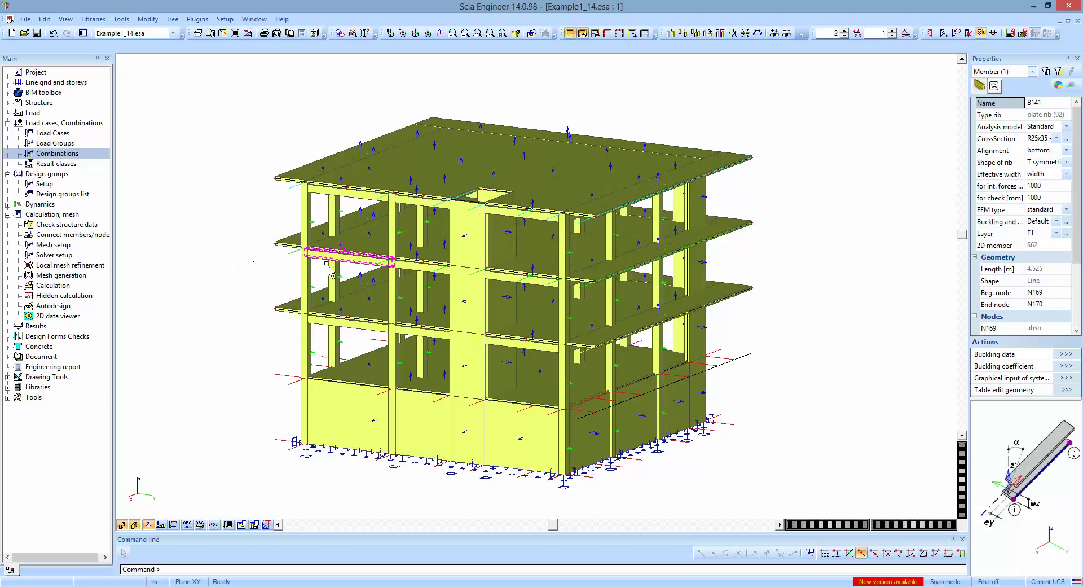
key("Escape")
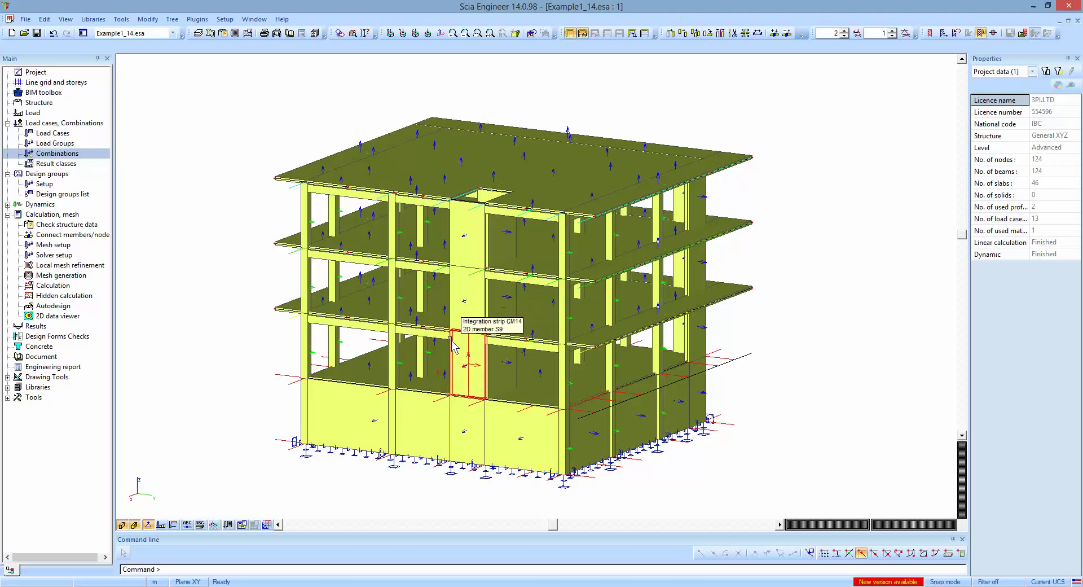
left_click(690, 216)
left_click(782, 240)
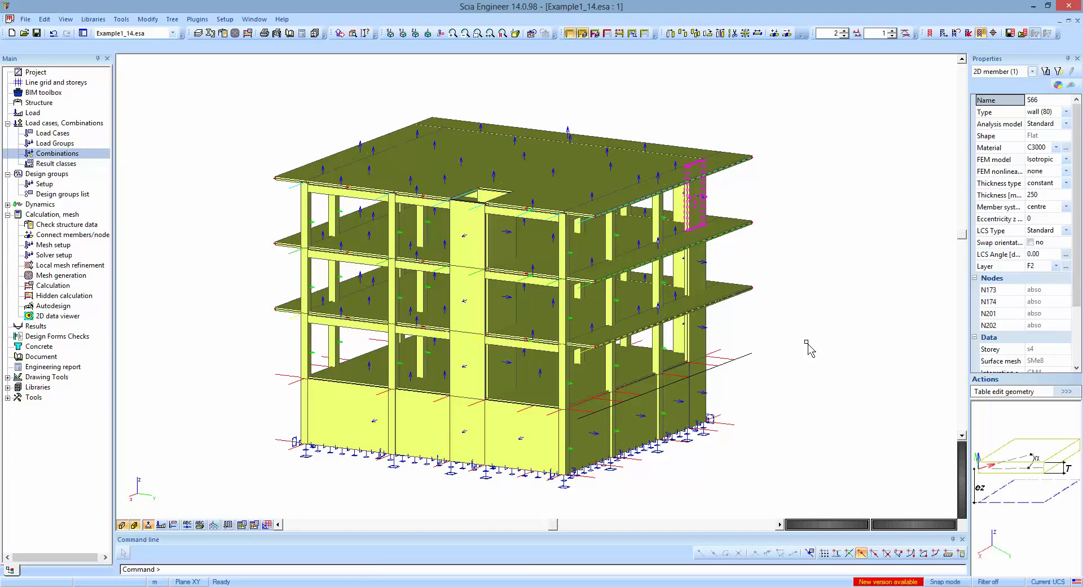
key("Escape")
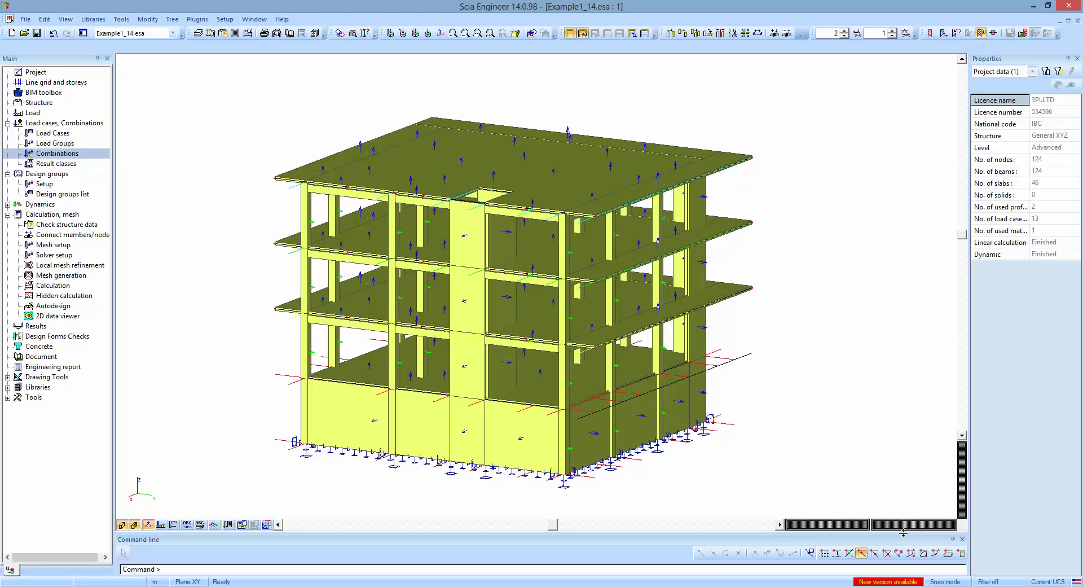
Examine the building from the opposite side and its wall core at the roof opening from above.
left_click_drag(909, 529, 901, 533)
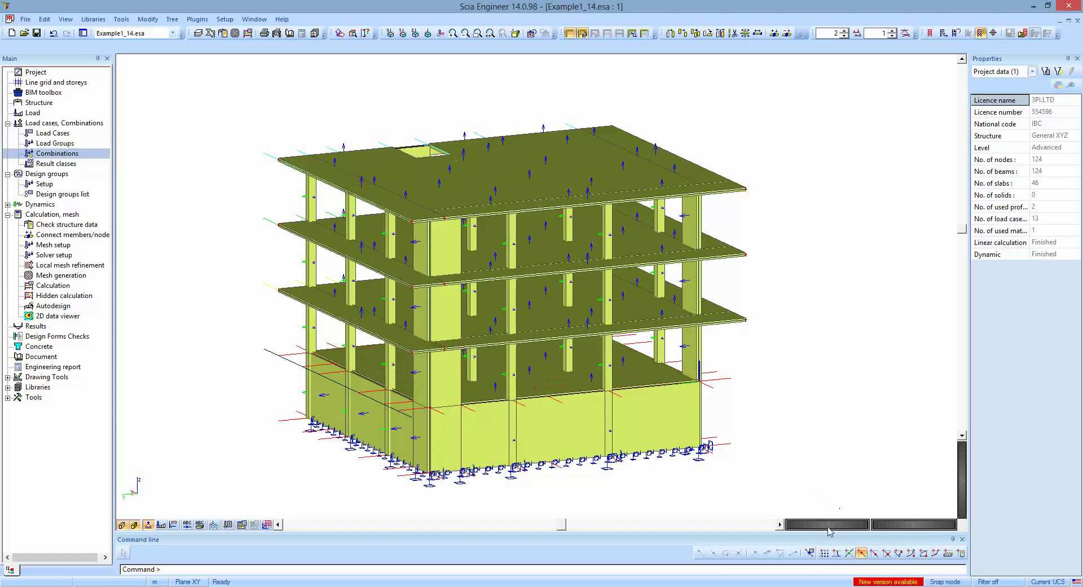
left_click_drag(829, 532, 910, 529)
left_click_drag(966, 482, 966, 493)
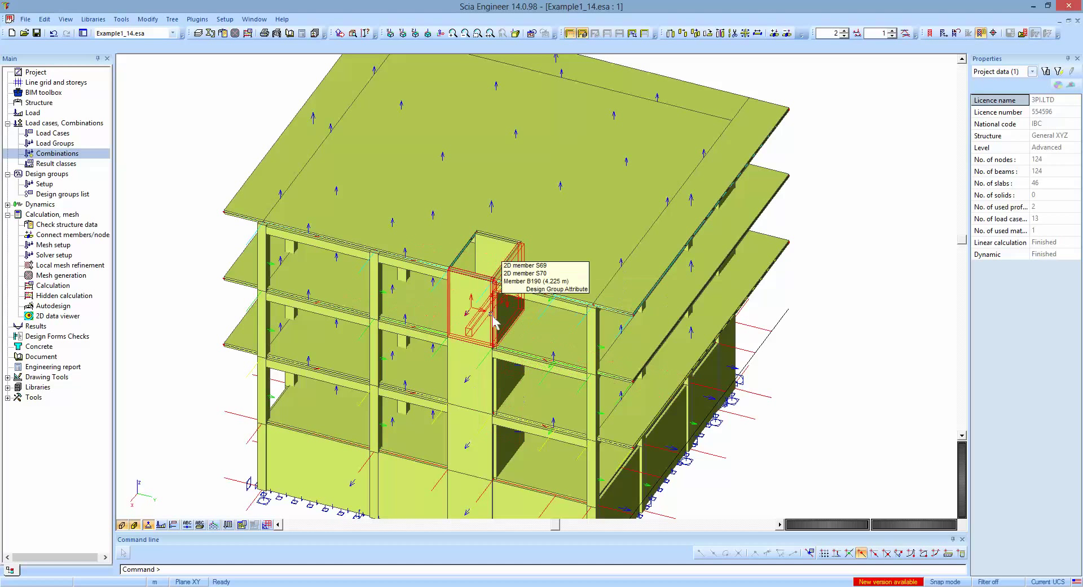
scroll(288, 254, "down", 2)
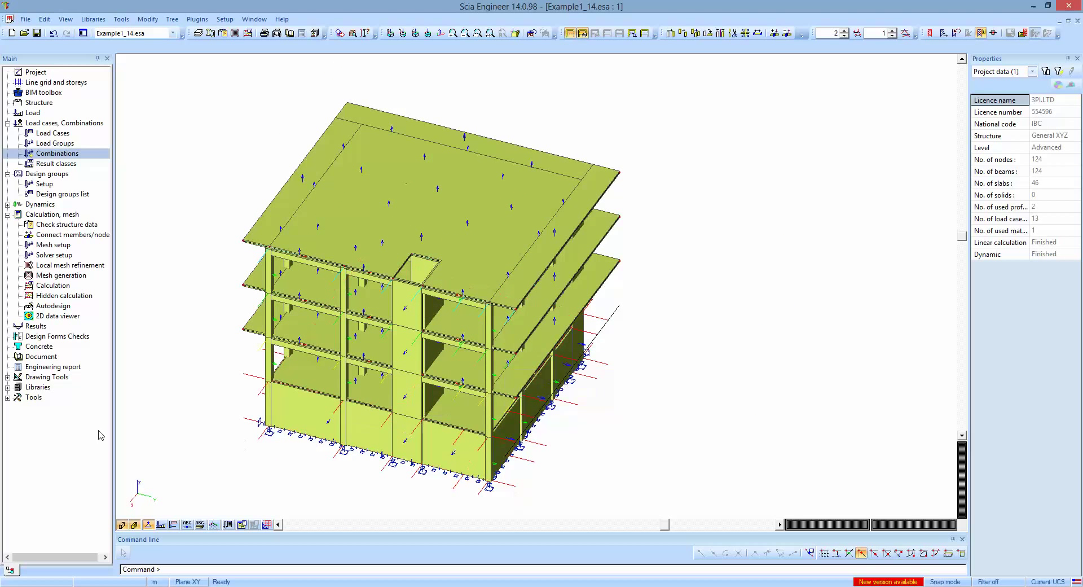
Open the Results service for the calculated building model.
left_click(43, 285)
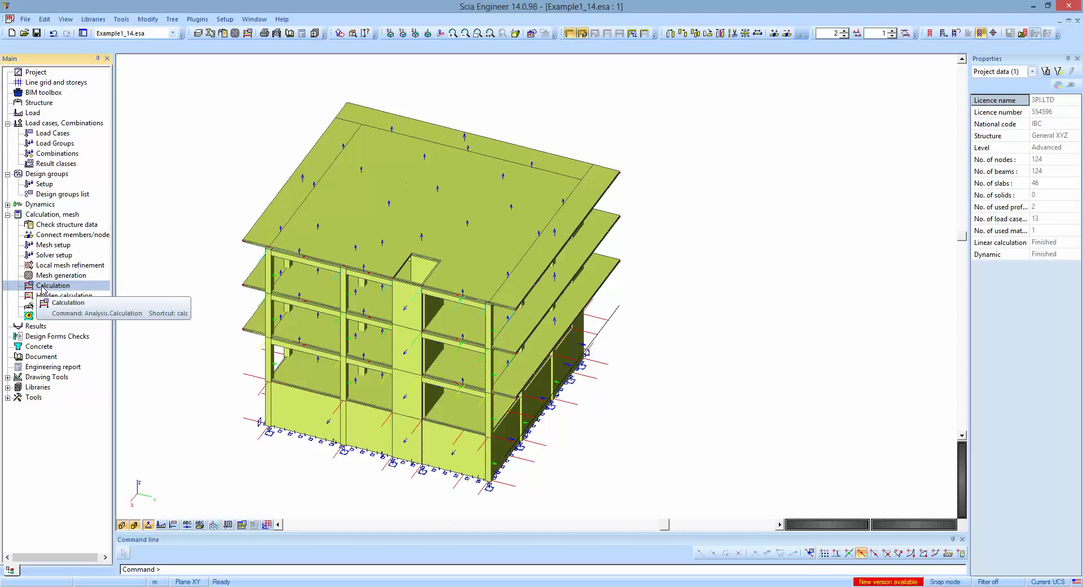
left_click(34, 326)
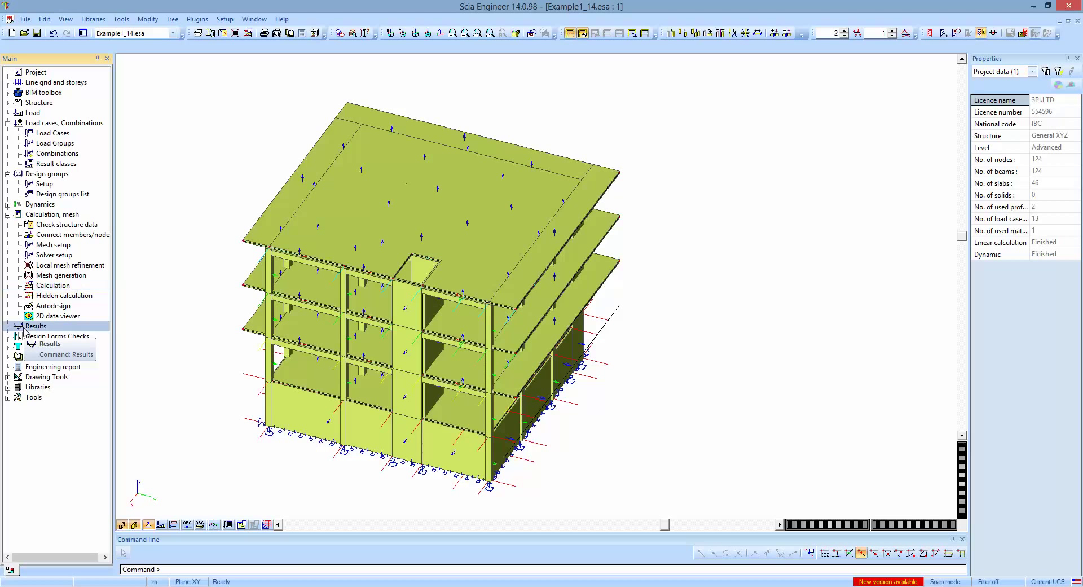
double_click(24, 329)
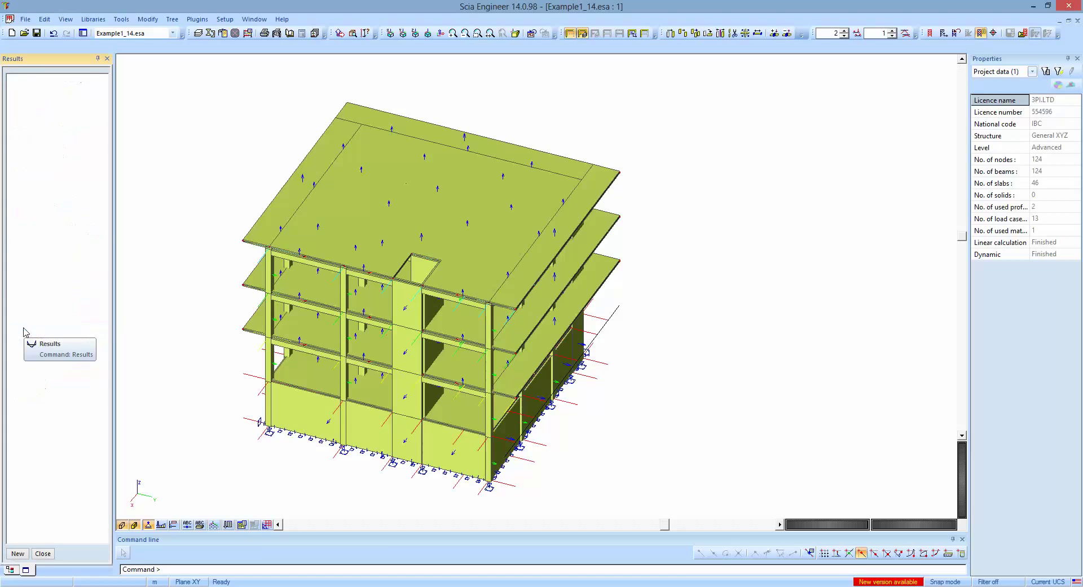
Display the building's deformed structure for load case EX, examine it from a lower angle, and close the Results service.
left_click(63, 82)
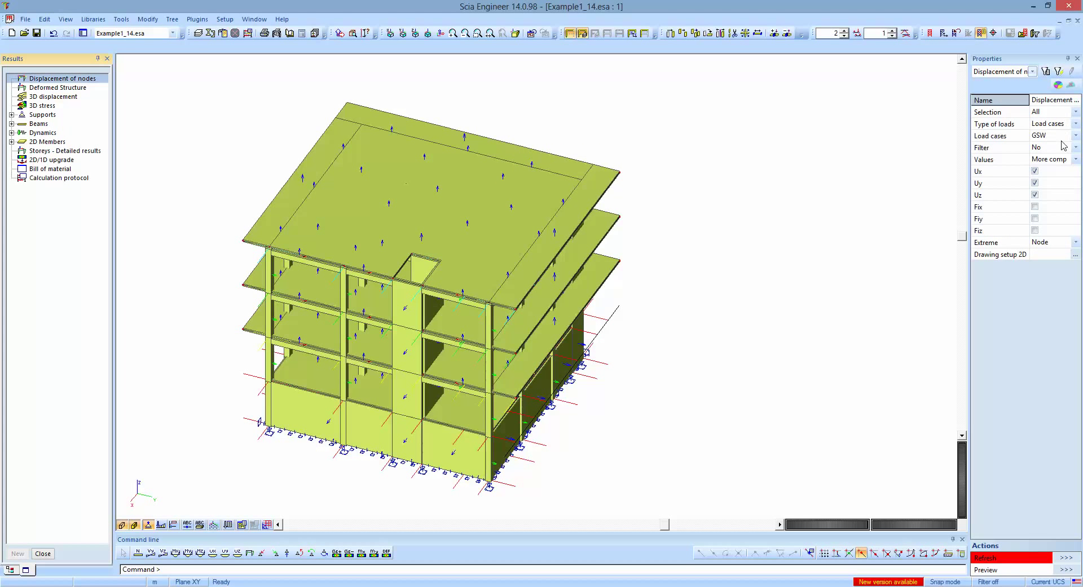
left_click(69, 88)
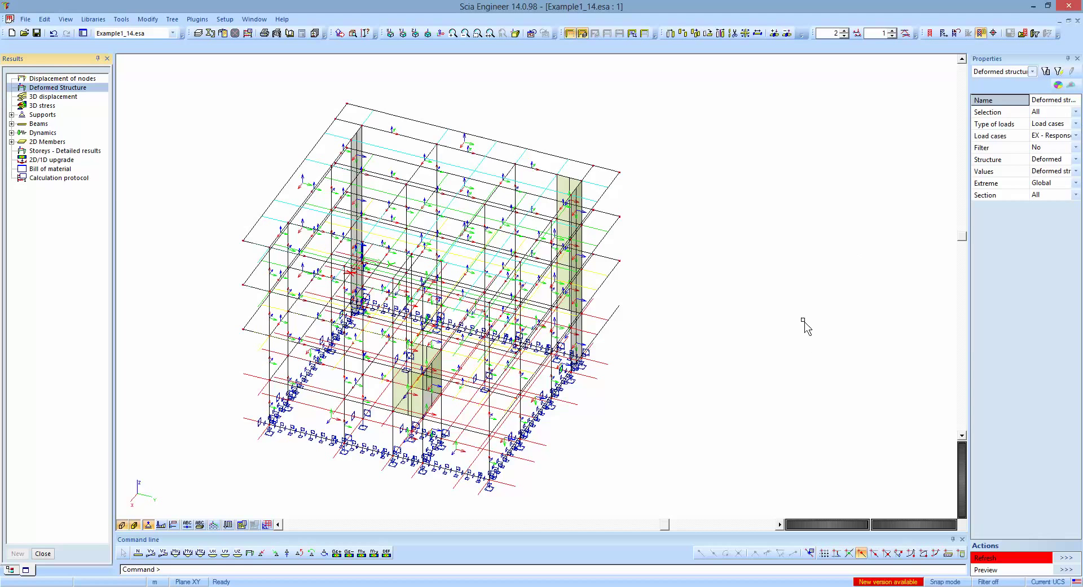
left_click(1065, 559)
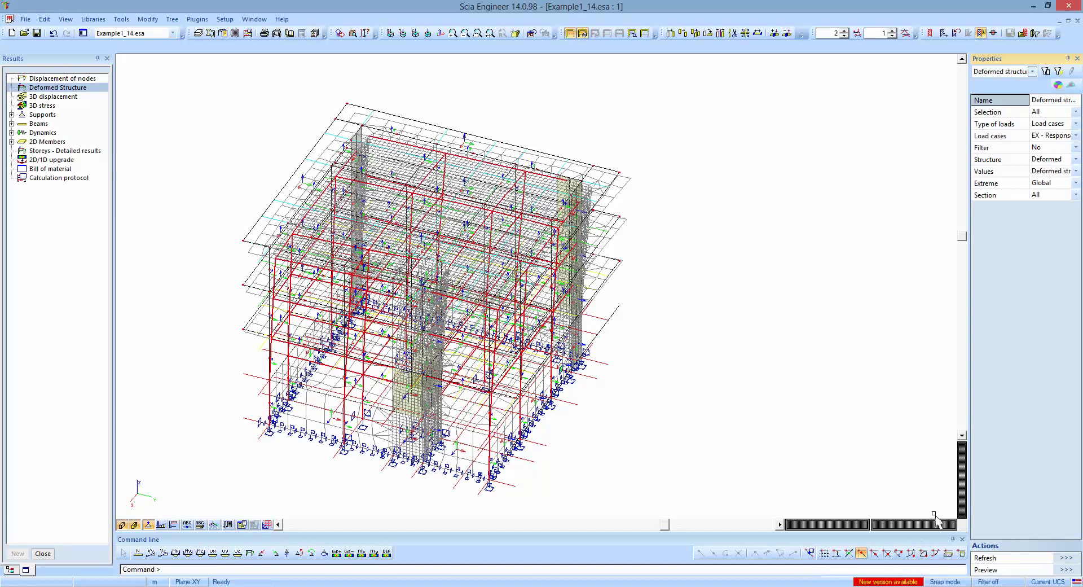
left_click_drag(965, 504, 963, 496)
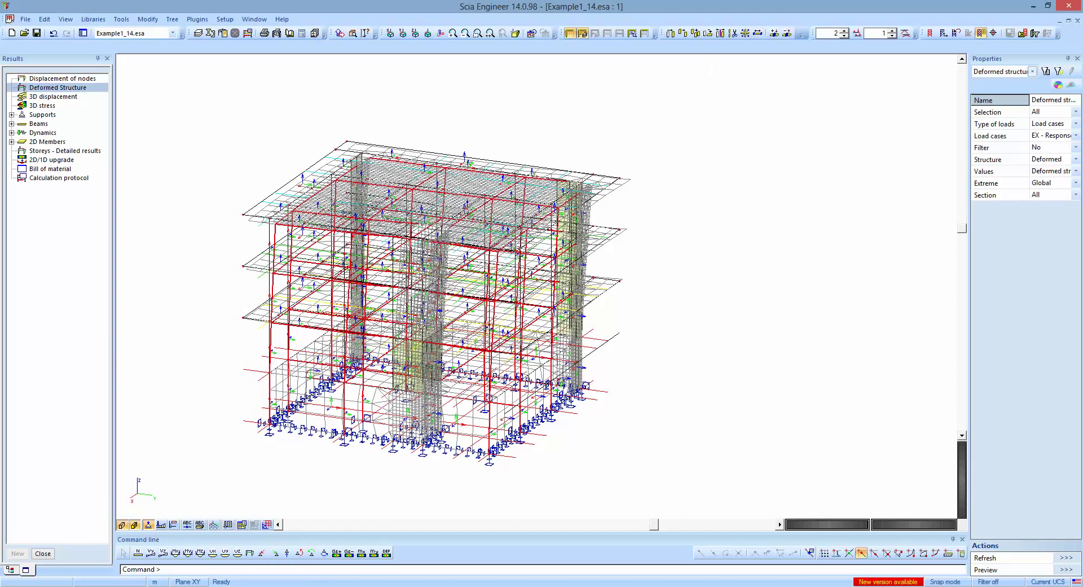
left_click(135, 526)
left_click(135, 525)
left_click(43, 554)
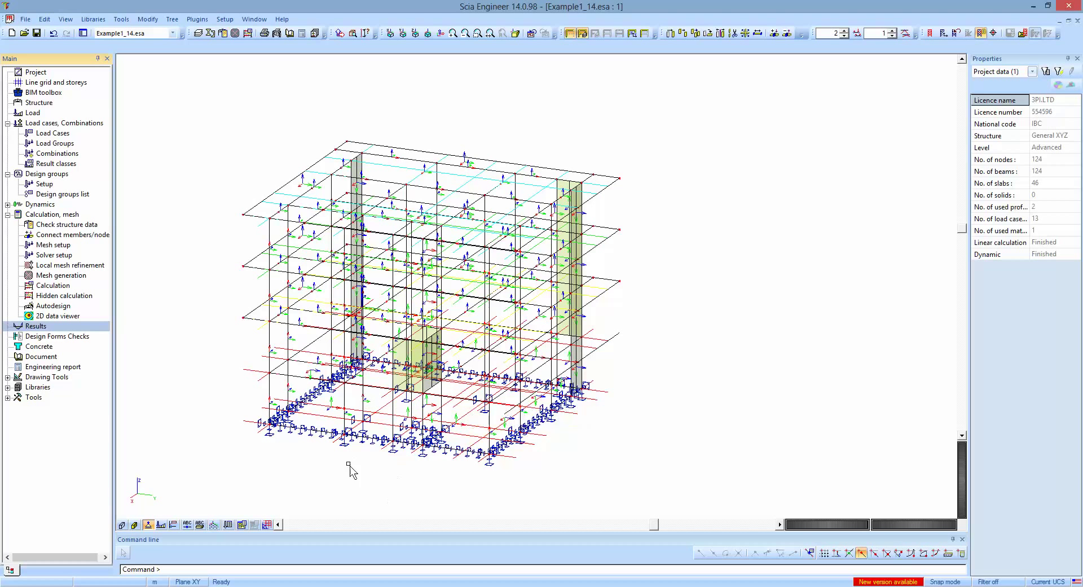
Launch ECtools without recreating the existing XML export, start an ACI design run and open its design options.
left_click(193, 22)
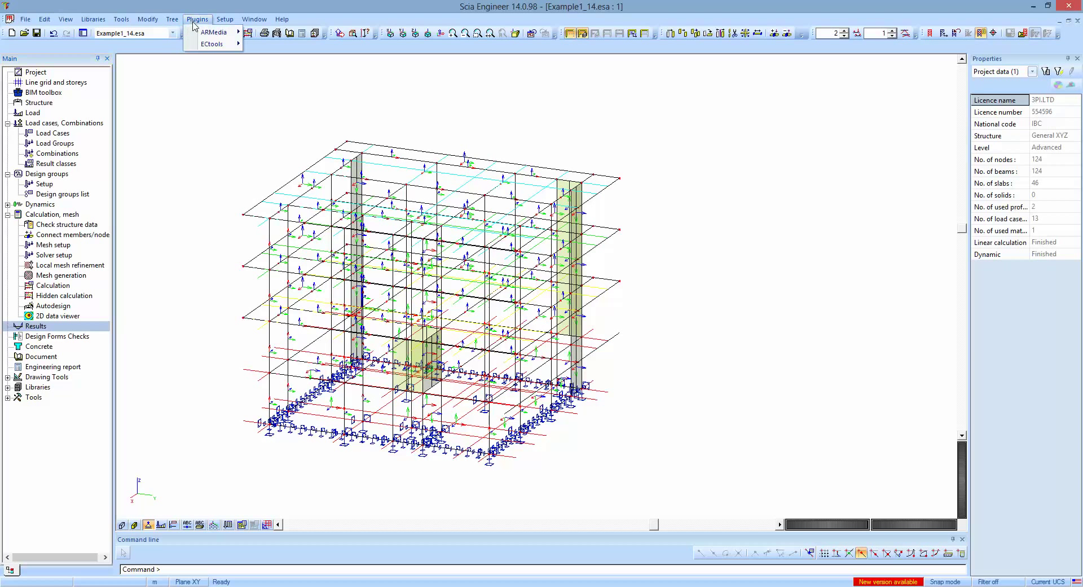
mouse_move(225, 44)
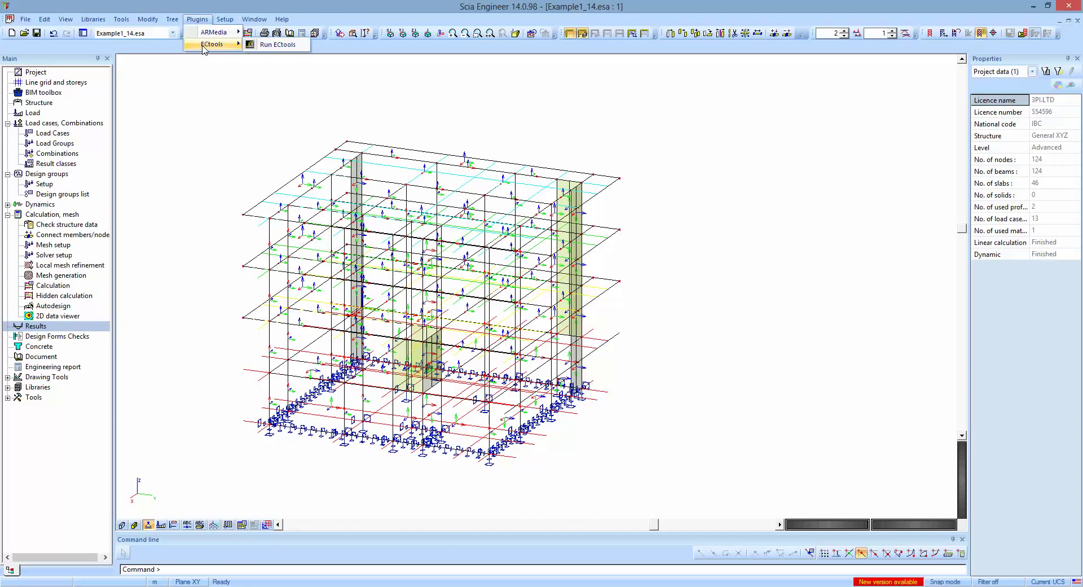
left_click(279, 44)
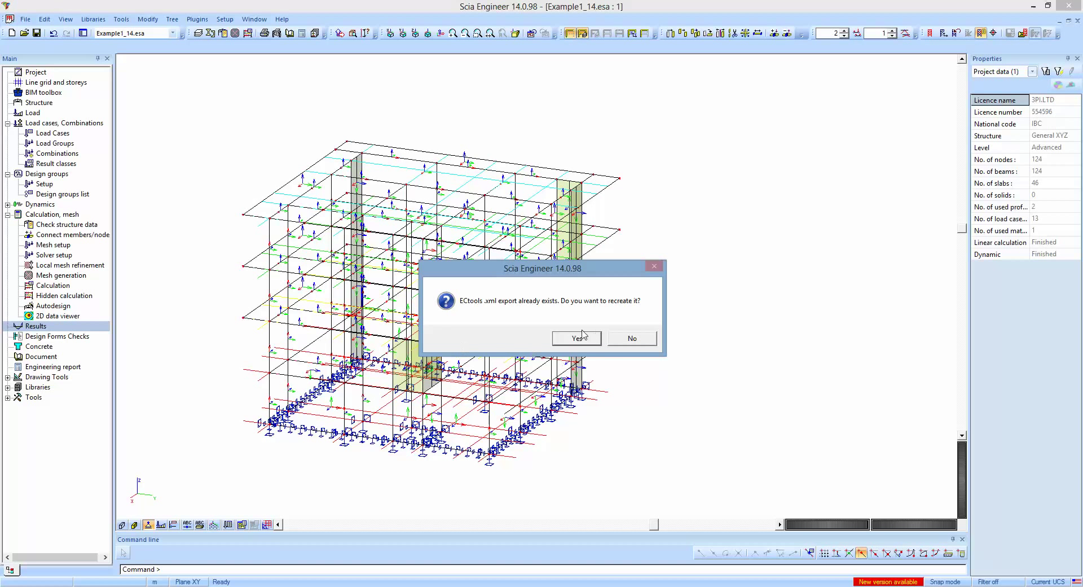
left_click(633, 339)
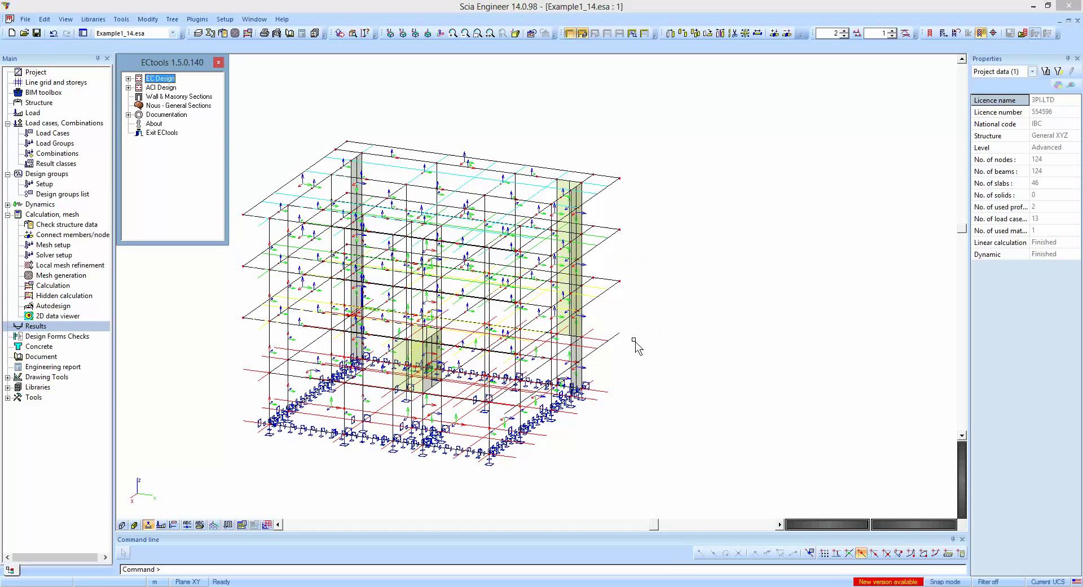
left_click(129, 87)
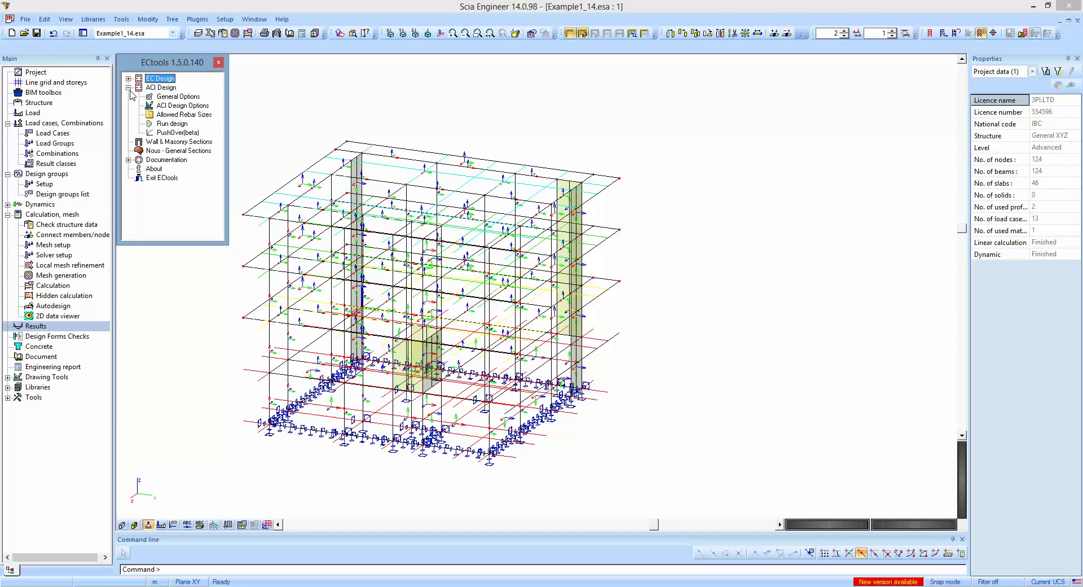
double_click(159, 124)
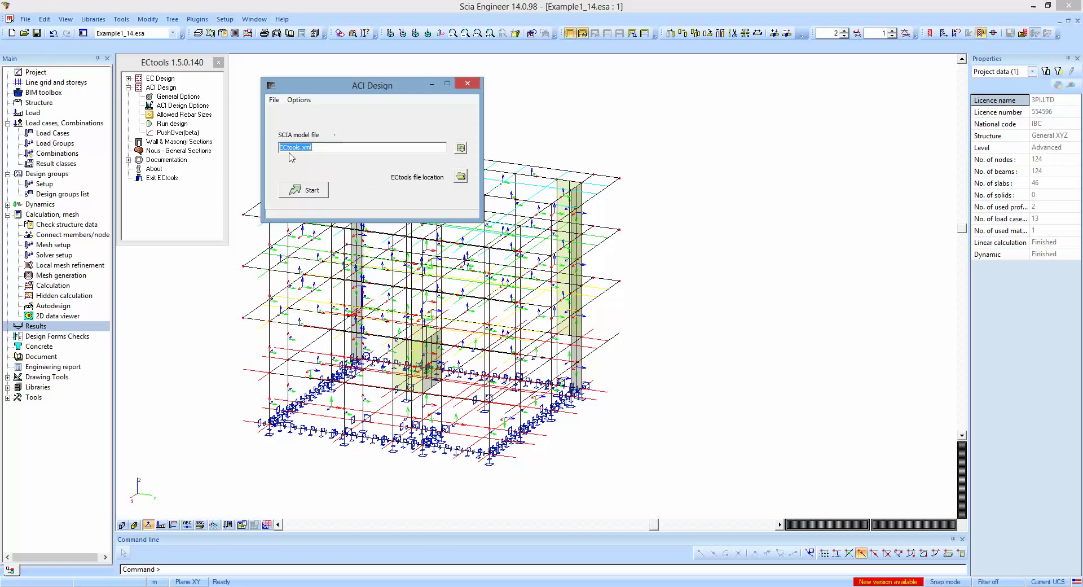
left_click(297, 100)
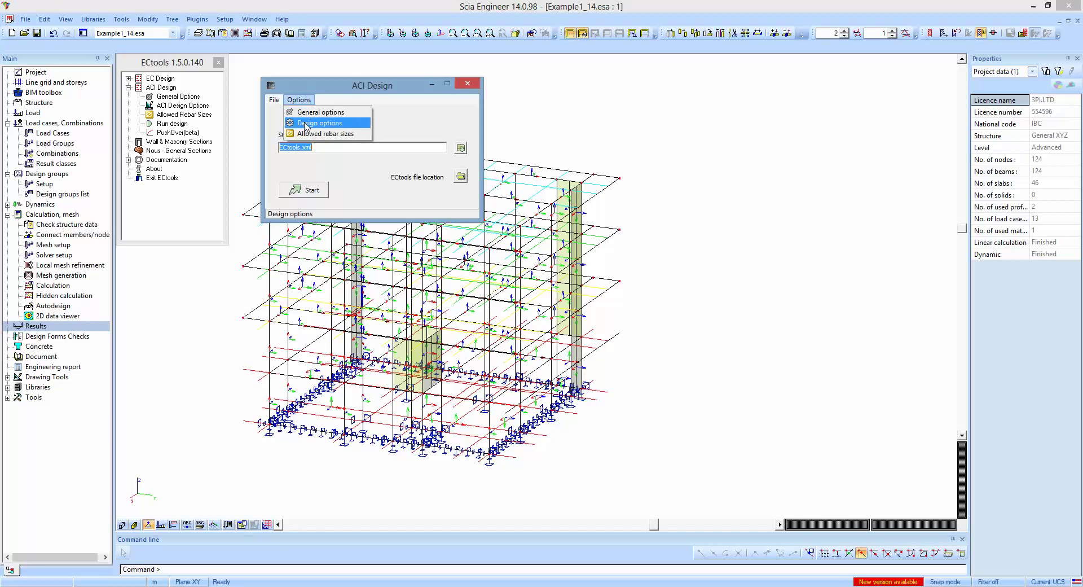
left_click(305, 124)
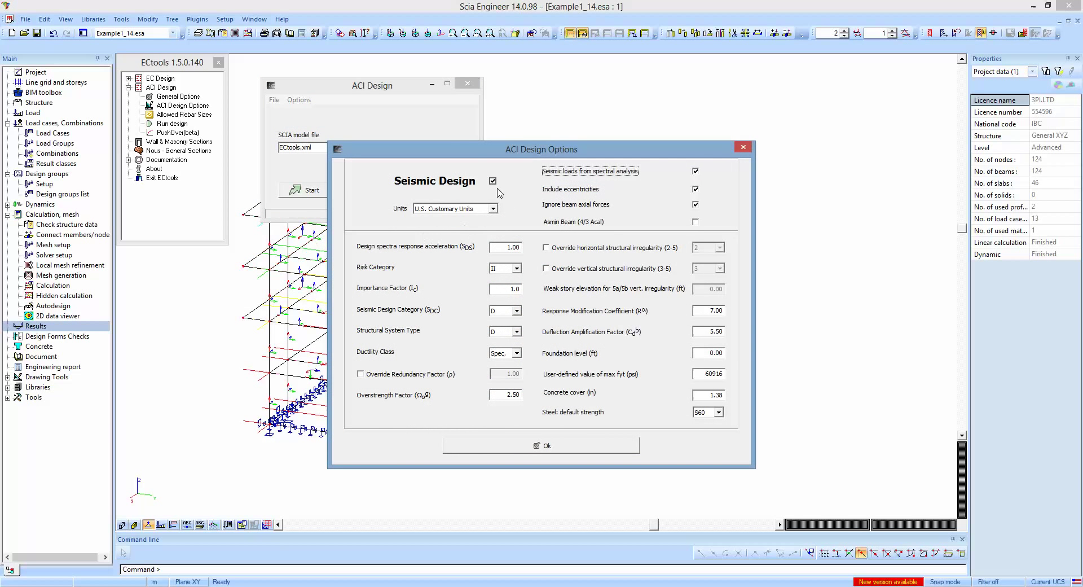
Toggle Seismic Design off and back on to compare which ACI design options it controls.
left_click(493, 182)
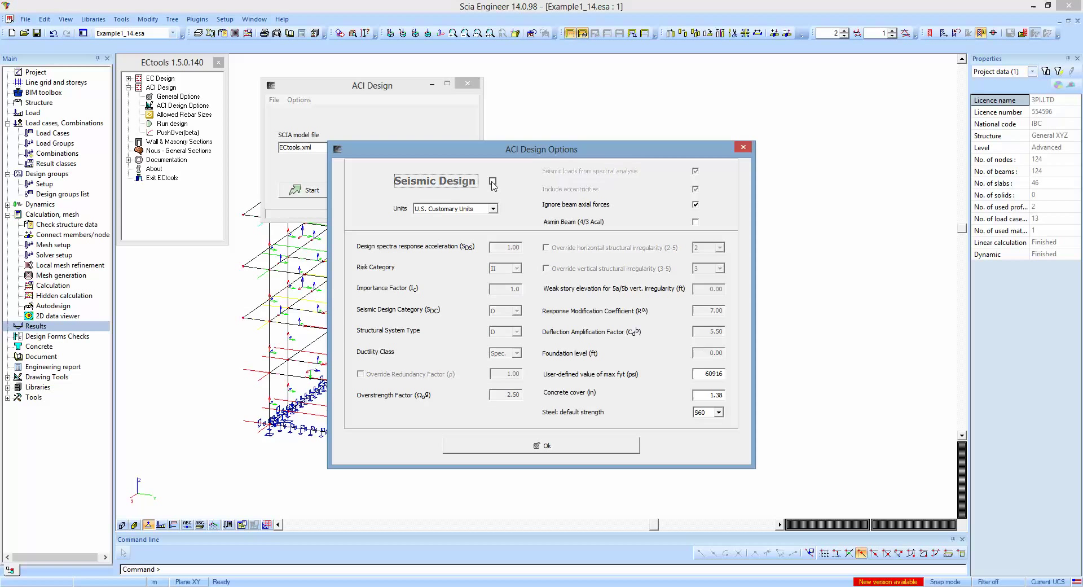
left_click(492, 182)
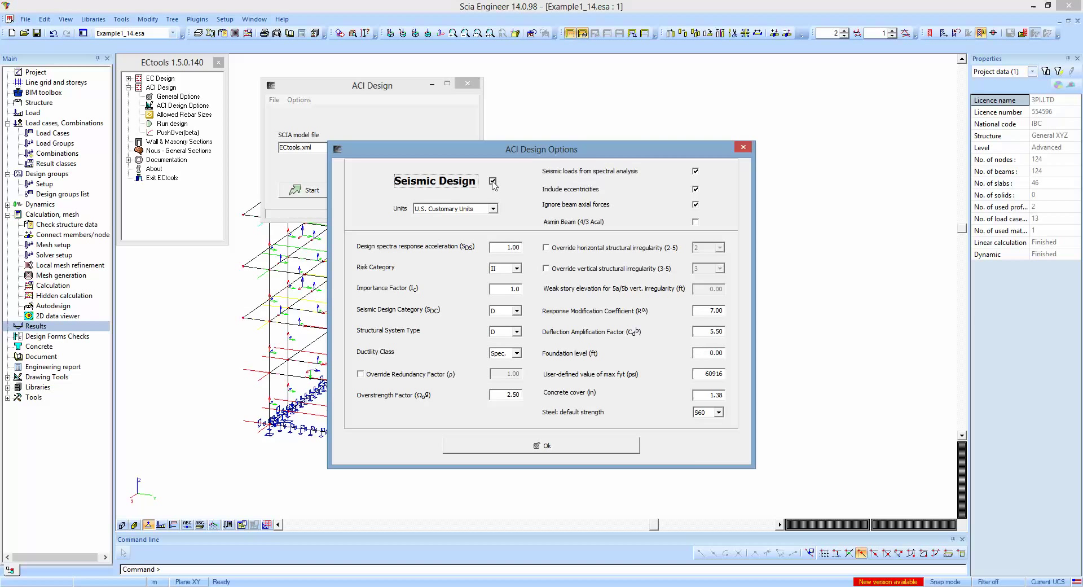
left_click(493, 181)
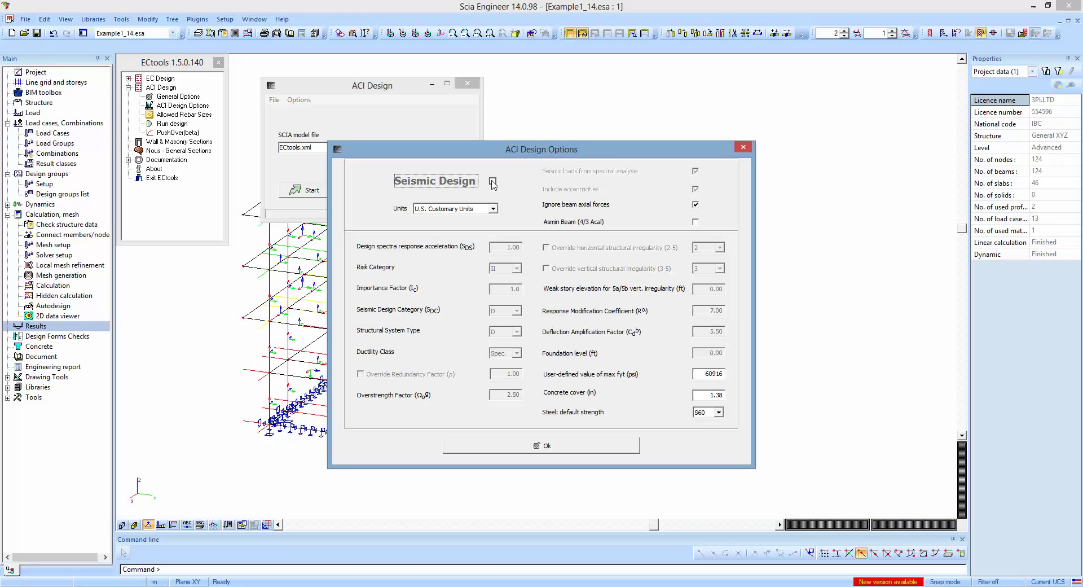
left_click(493, 181)
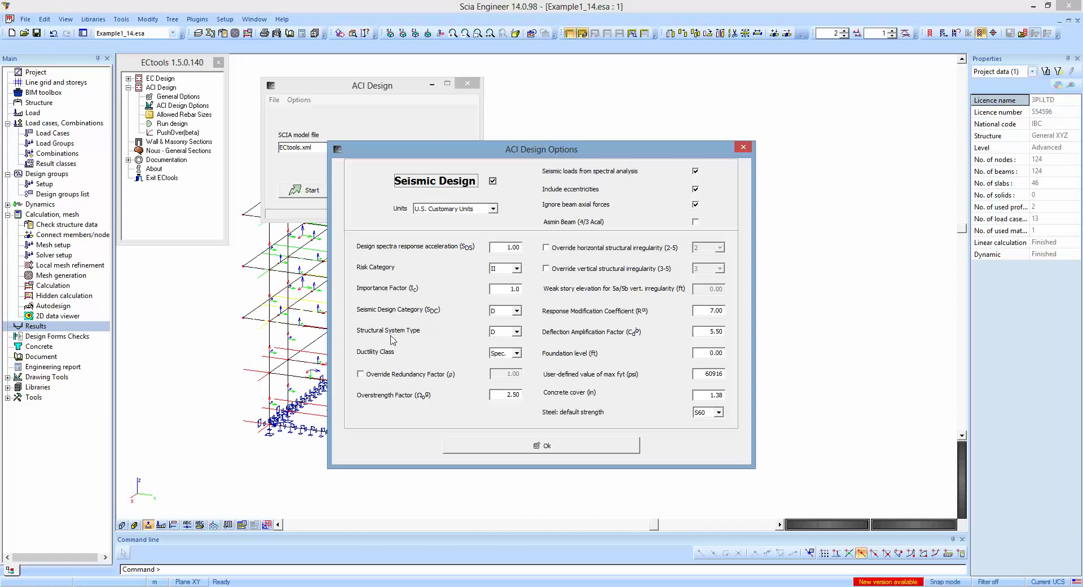
Keep structural system type D, set the ductility class to Int. and the default steel strength to S50, and accept the design options.
left_click(517, 332)
left_click(517, 333)
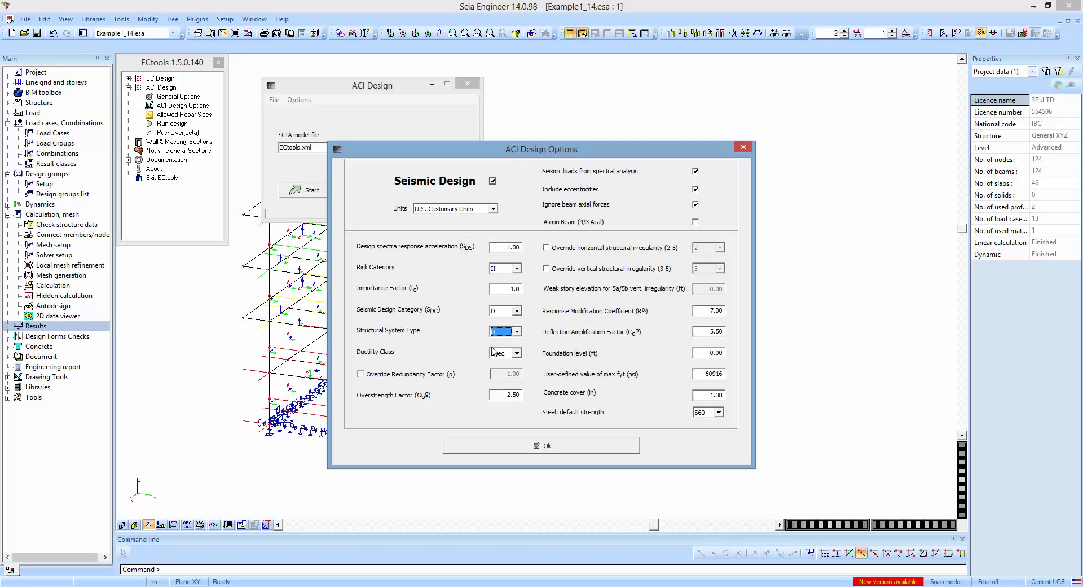
left_click(517, 353)
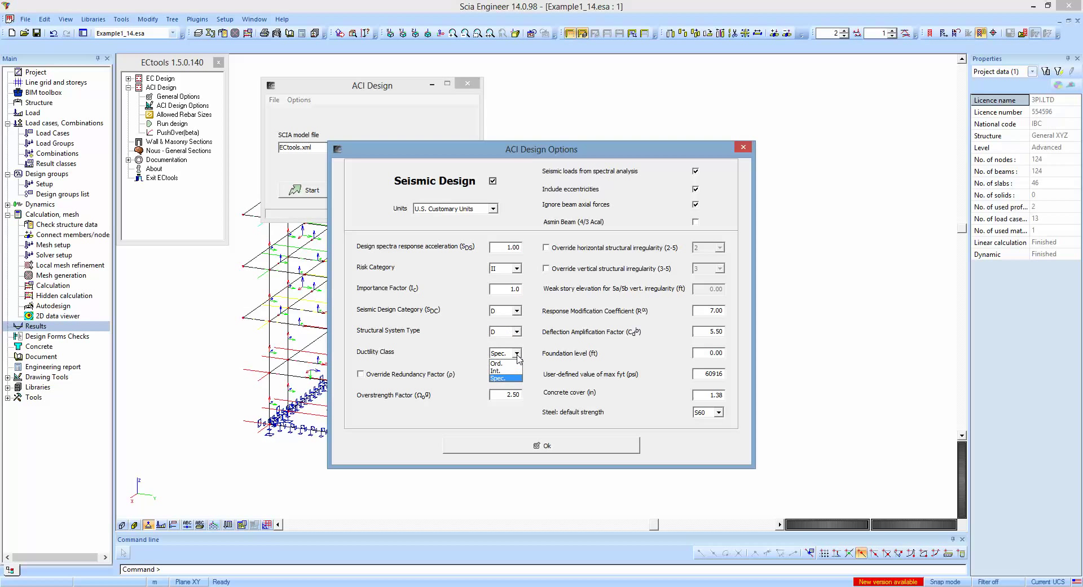
left_click(496, 371)
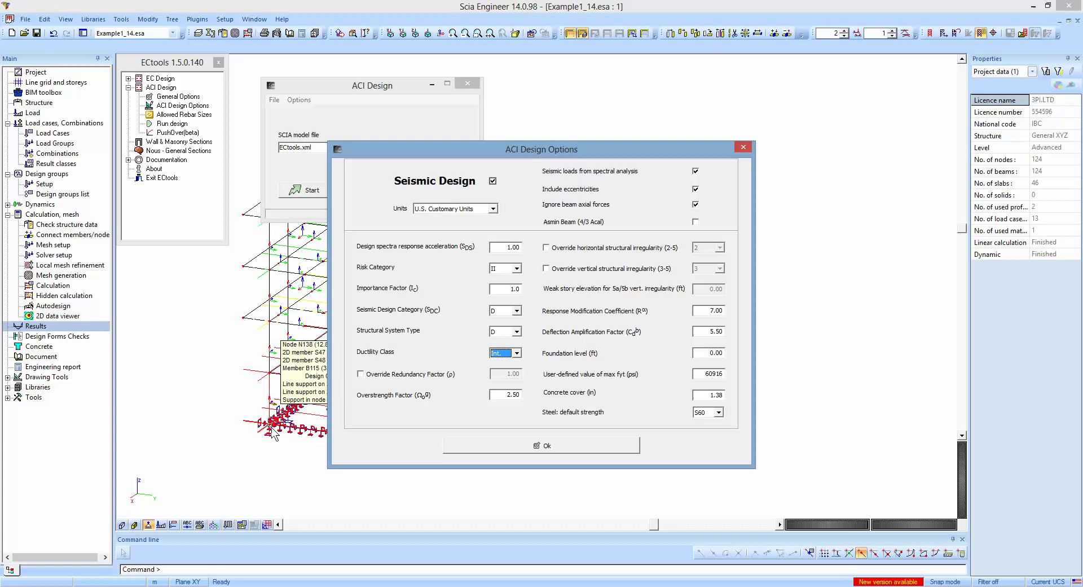
left_click(720, 415)
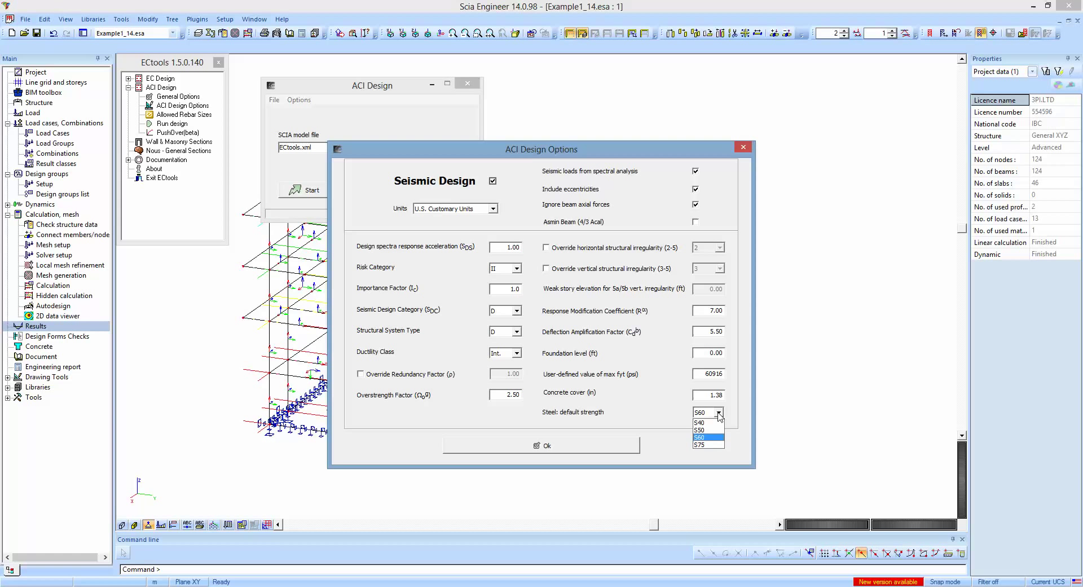
left_click(710, 430)
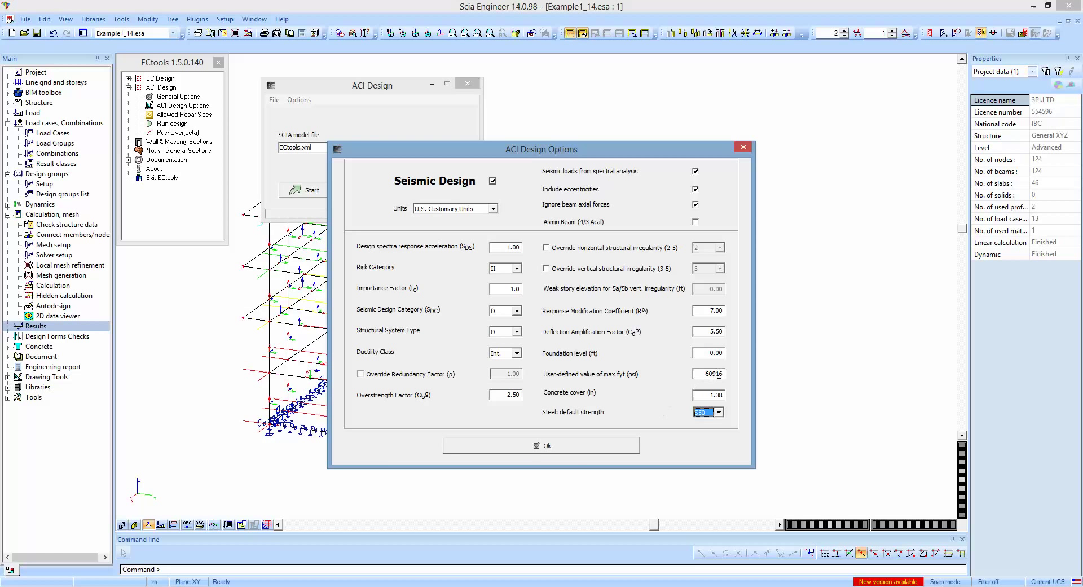
left_click(567, 448)
Accept the existing allowed rebar sizes for beams, columns and walls, and start the ACI design on ECtools.xml.
left_click(299, 100)
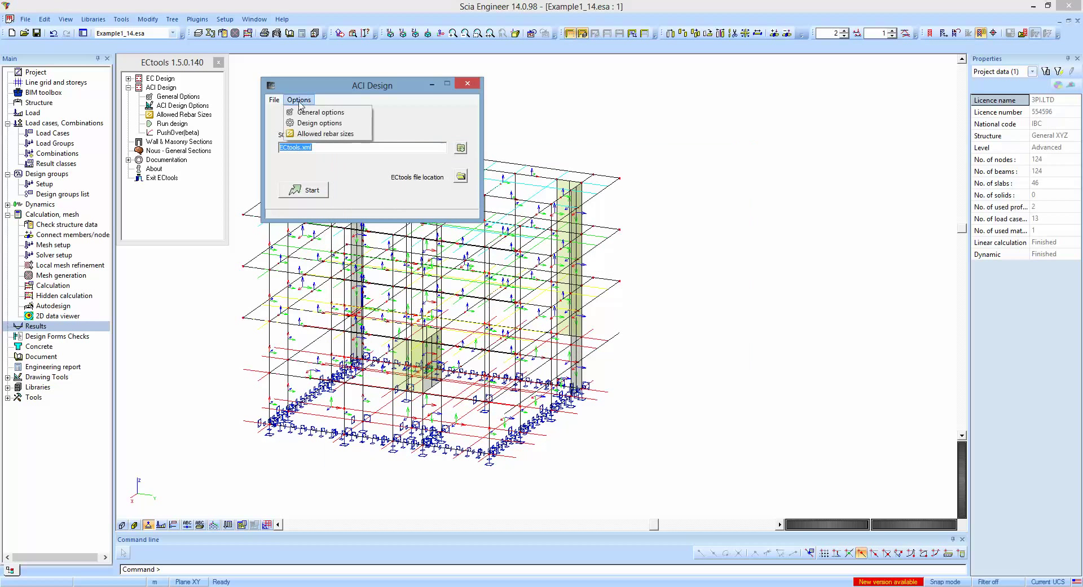
left_click(304, 135)
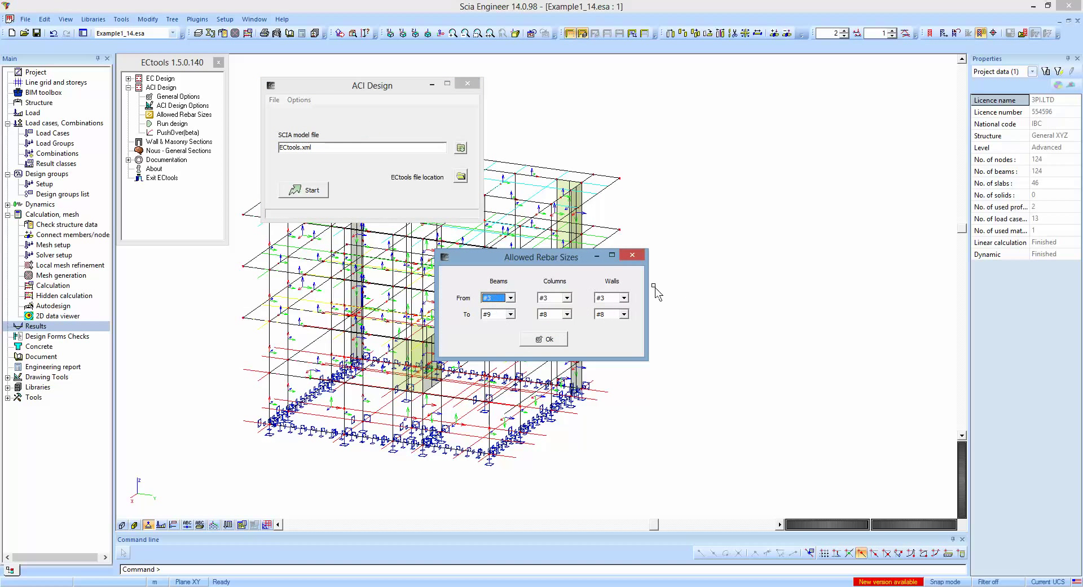
left_click(545, 339)
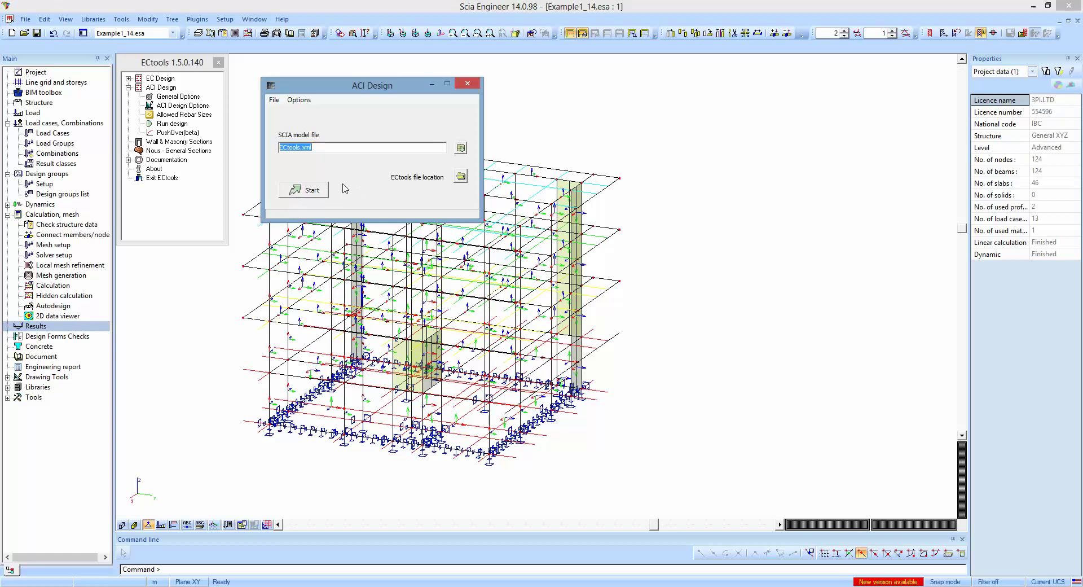
left_click(306, 195)
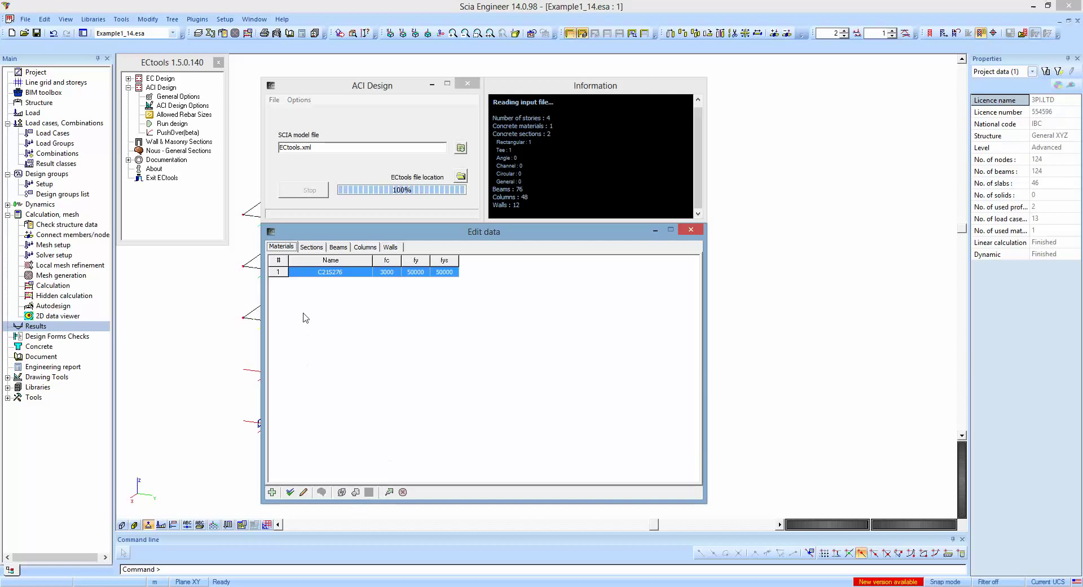
Inspect material C21S276, the rectangular and tee section definitions, and wall section P01 in the section editor, leaving them unedited.
double_click(319, 273)
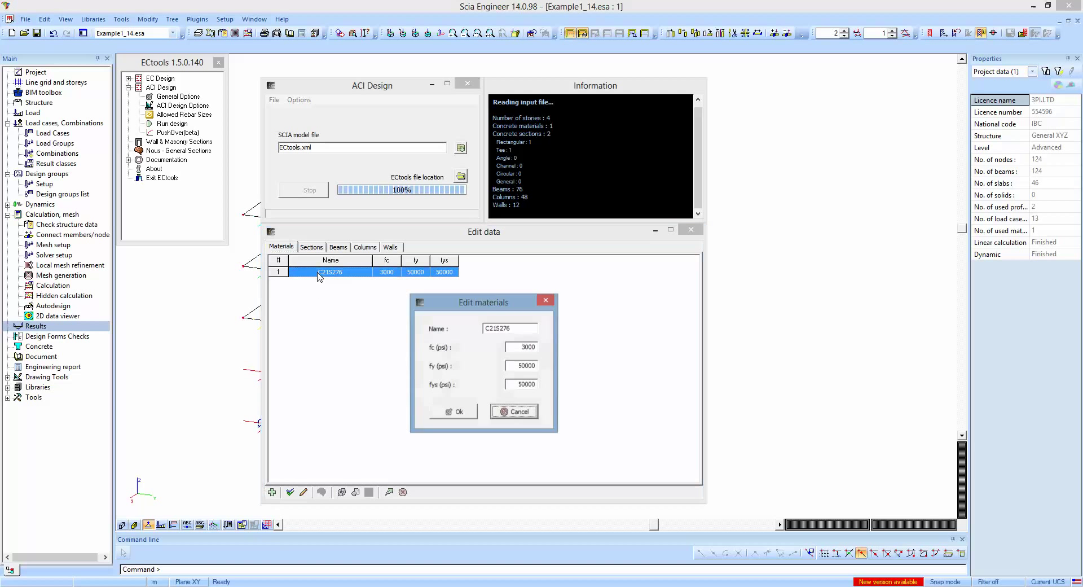
left_click(520, 413)
left_click(311, 247)
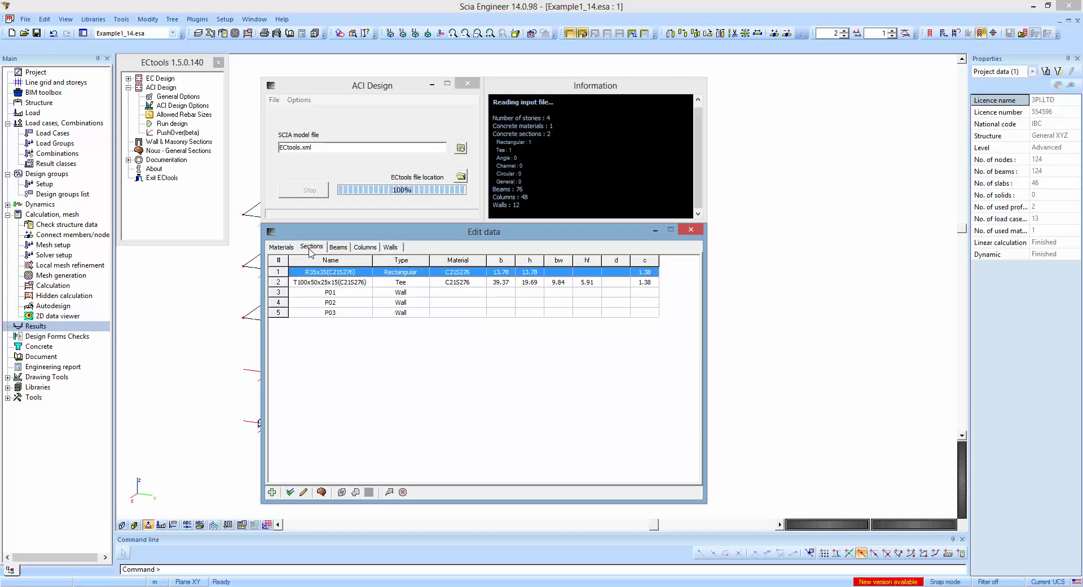
double_click(343, 276)
left_click(486, 466)
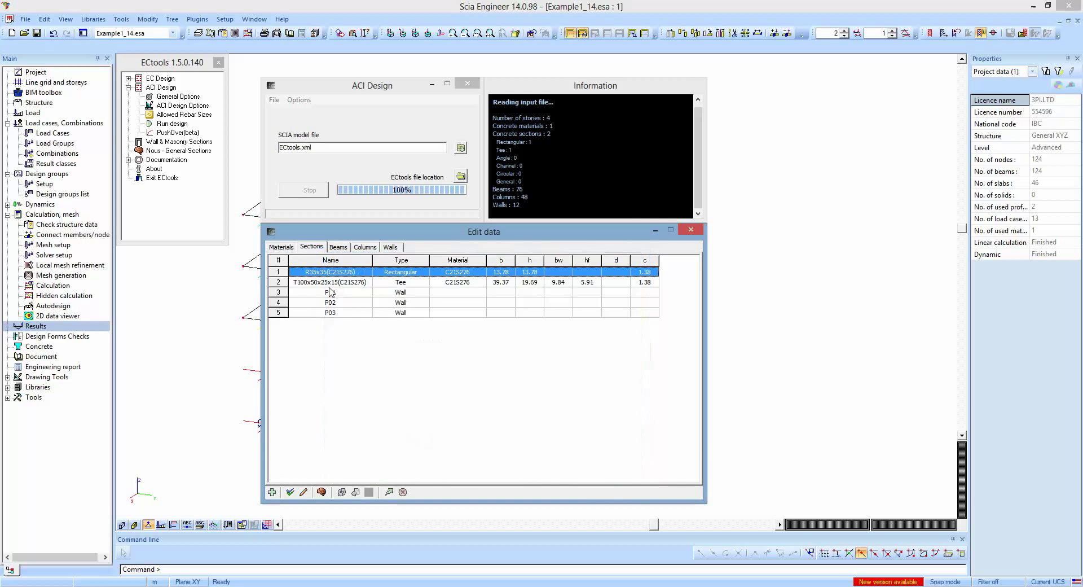
double_click(331, 282)
left_click(487, 466)
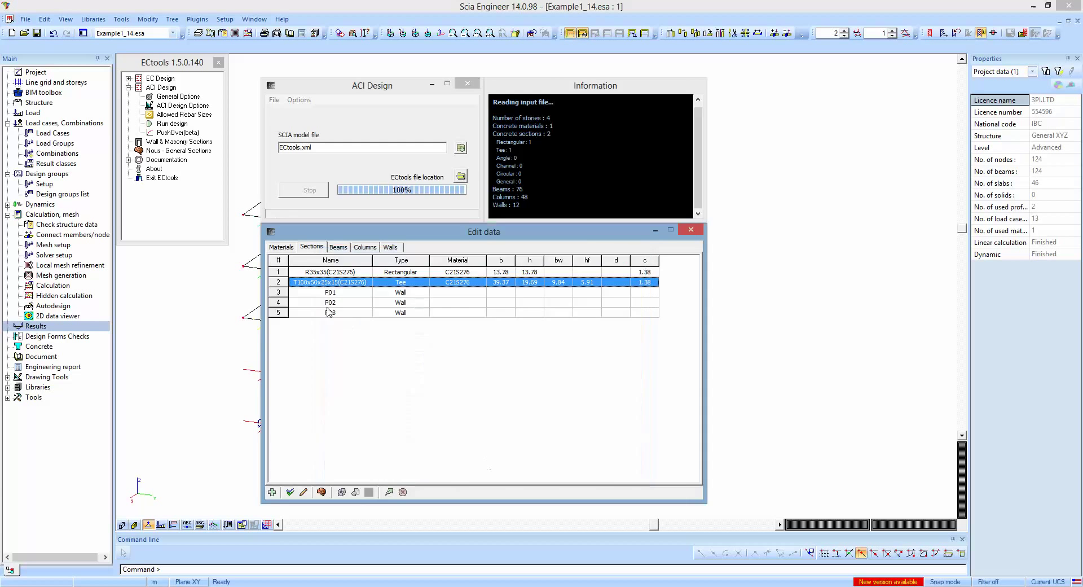
double_click(336, 292)
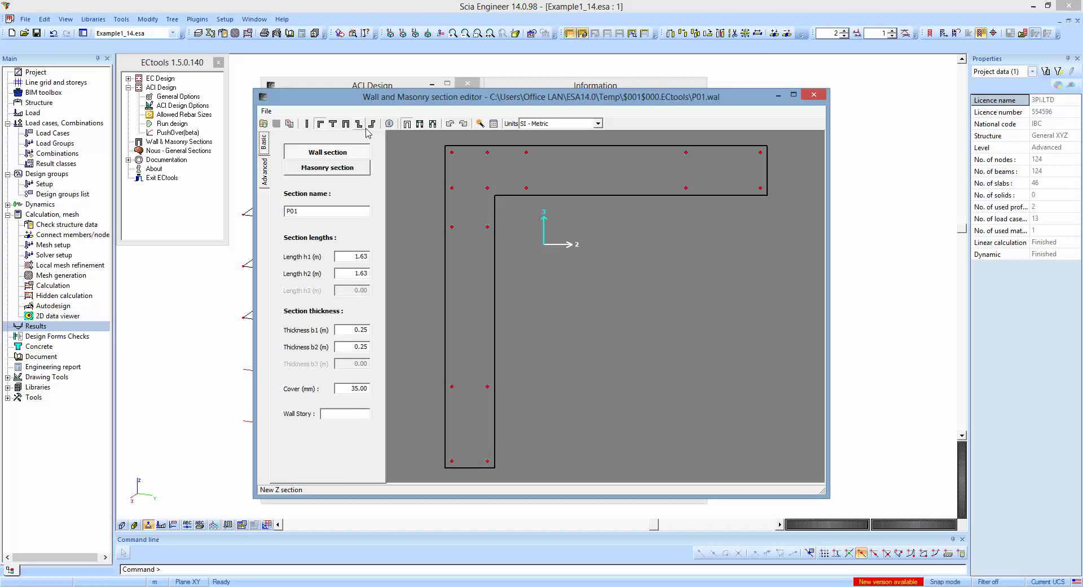
left_click(820, 100)
Review the imported beam, column and wall lists and accept the model data to continue to the load case assignment.
left_click(339, 250)
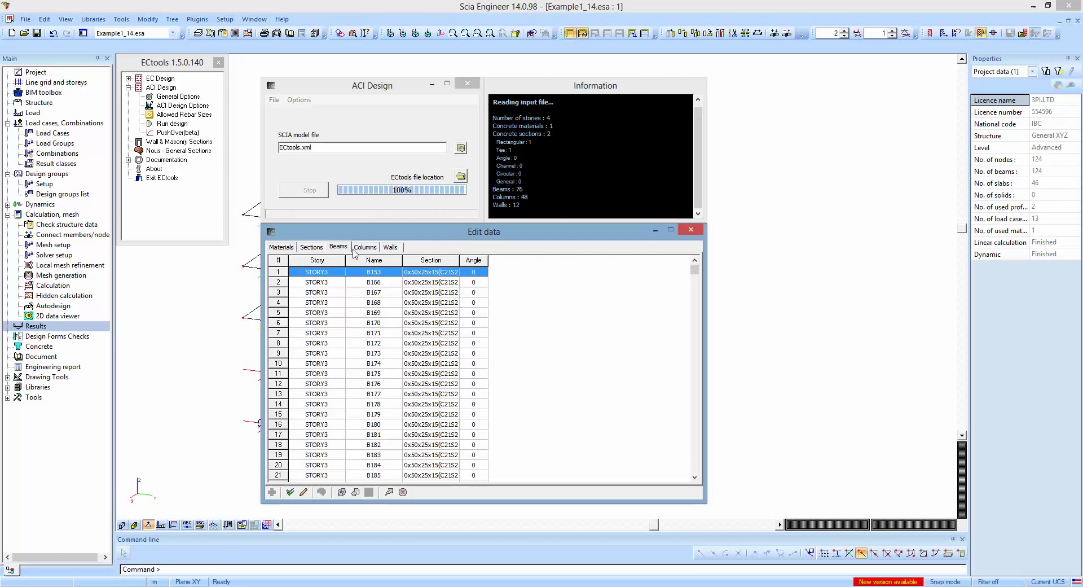
left_click(365, 247)
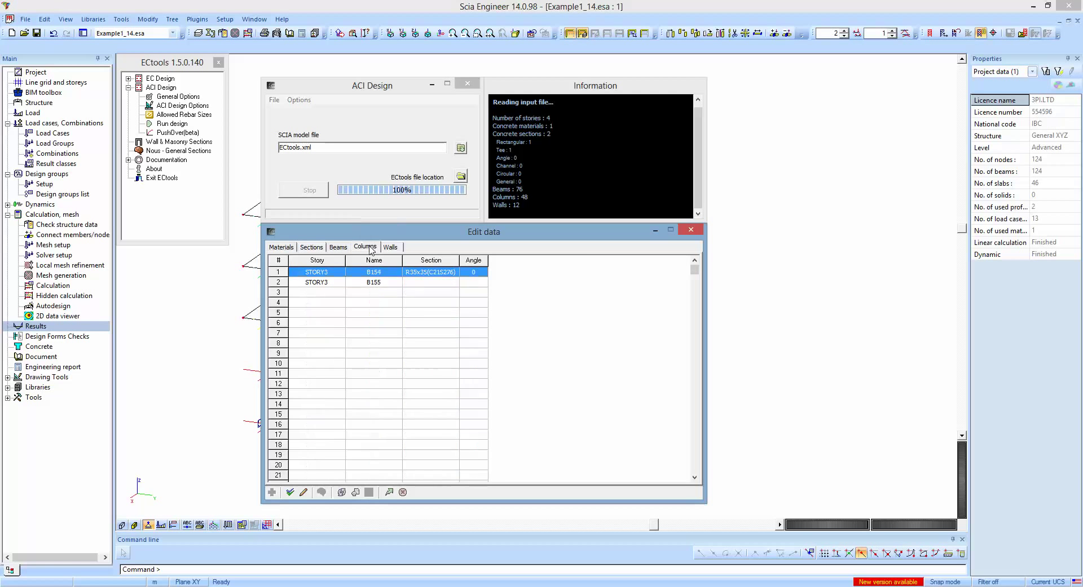
left_click(390, 246)
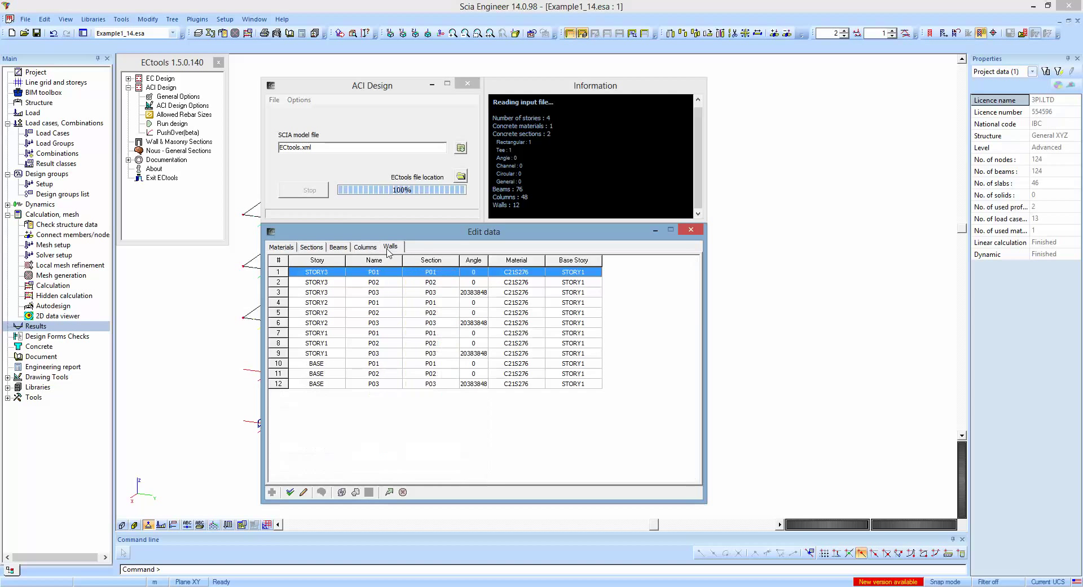
left_click(342, 249)
left_click(390, 247)
left_click(389, 492)
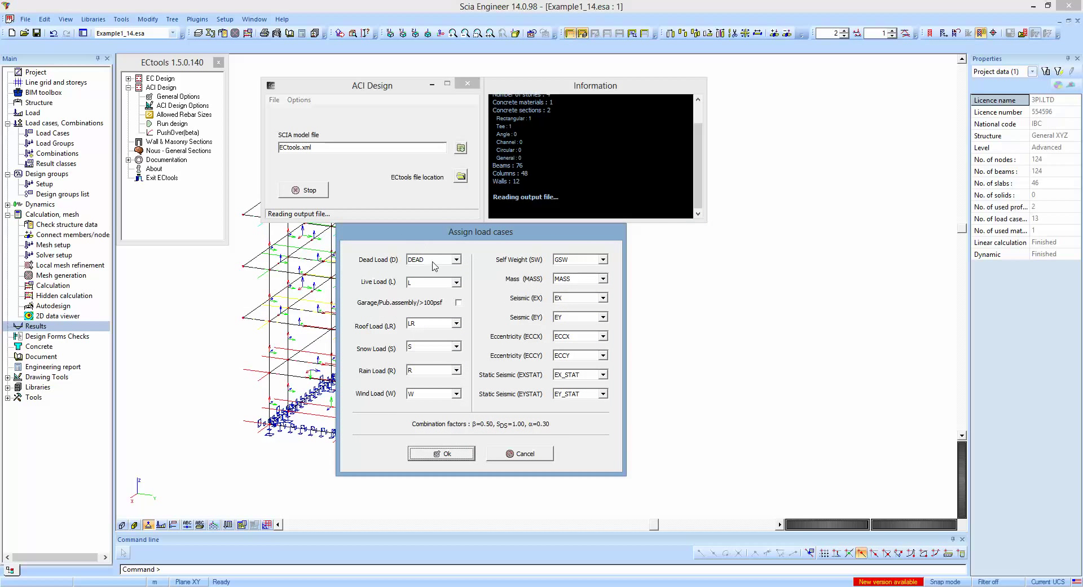
Assign load case D to the dead load, keeping LR for the roof load and MASS for the mass.
left_click(456, 259)
left_click_drag(460, 306, 460, 272)
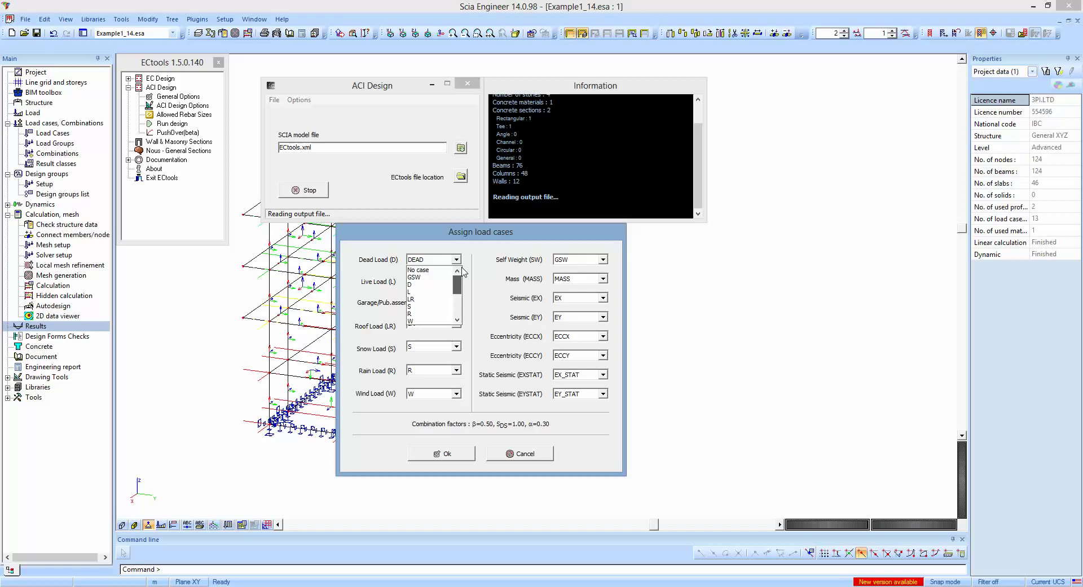
left_click(425, 288)
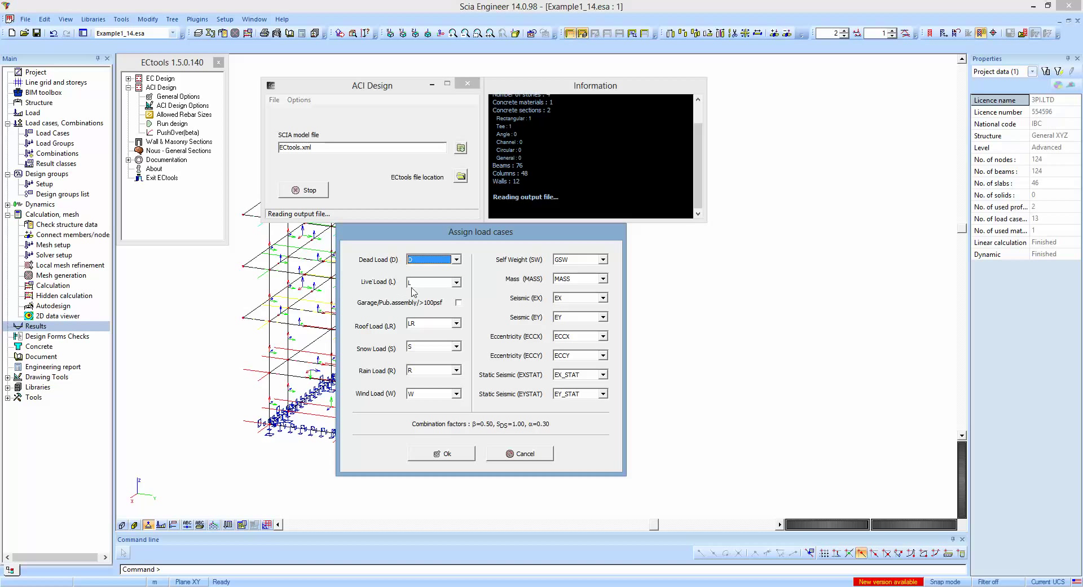
left_click(456, 323)
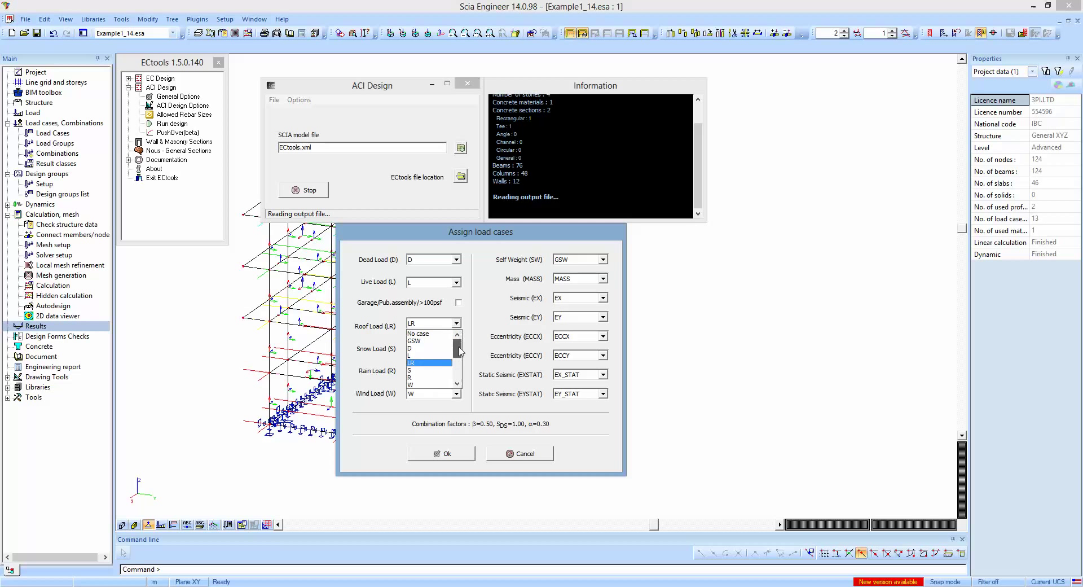
left_click(421, 362)
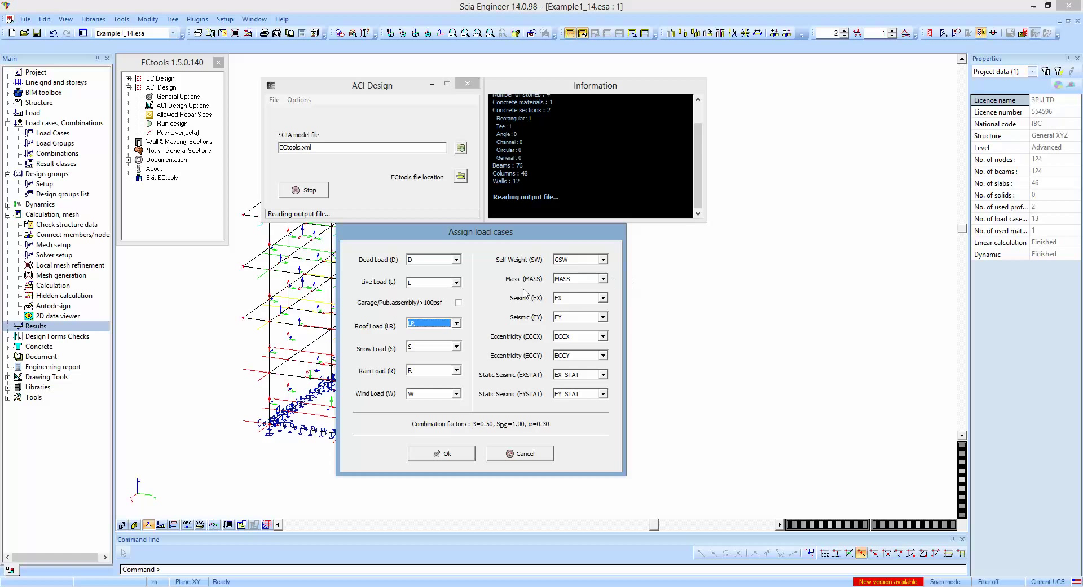
left_click(603, 279)
left_click(604, 278)
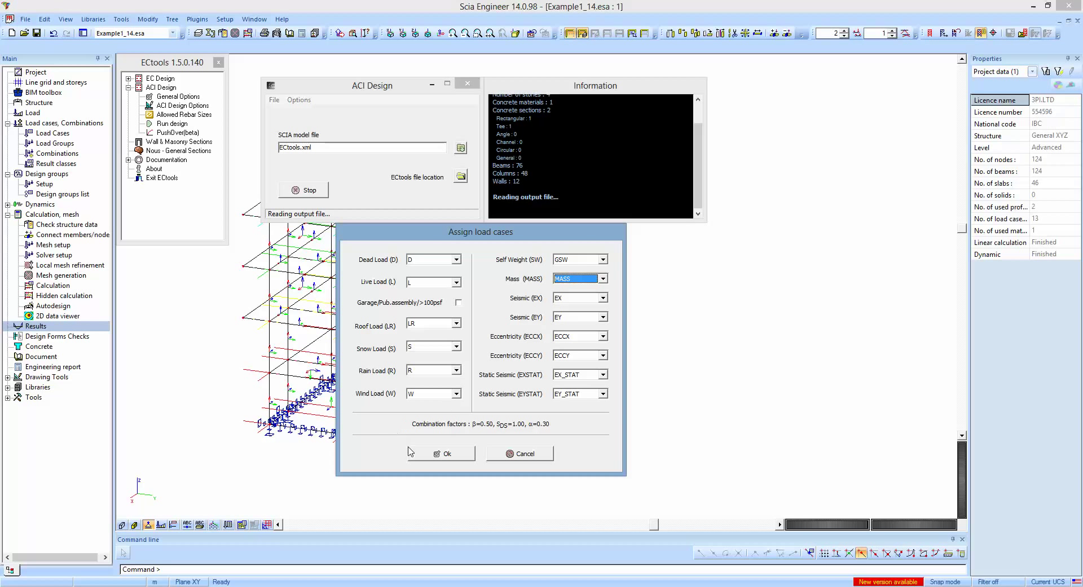
Accept the load case assignment, mark the additional load case GRAV for non-seismic design, and proceed with designing the elements.
left_click(444, 453)
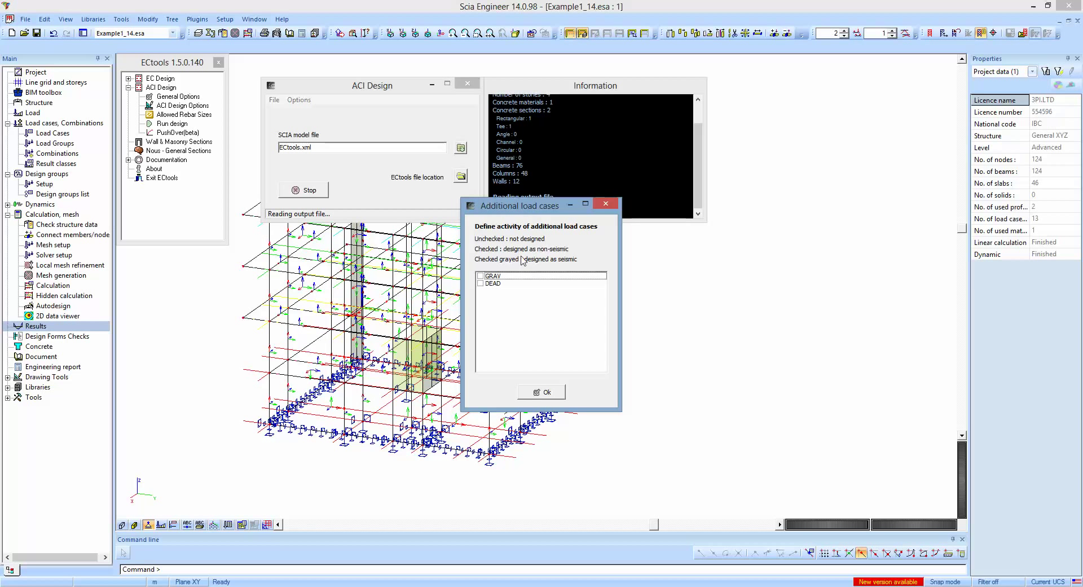
left_click(481, 276)
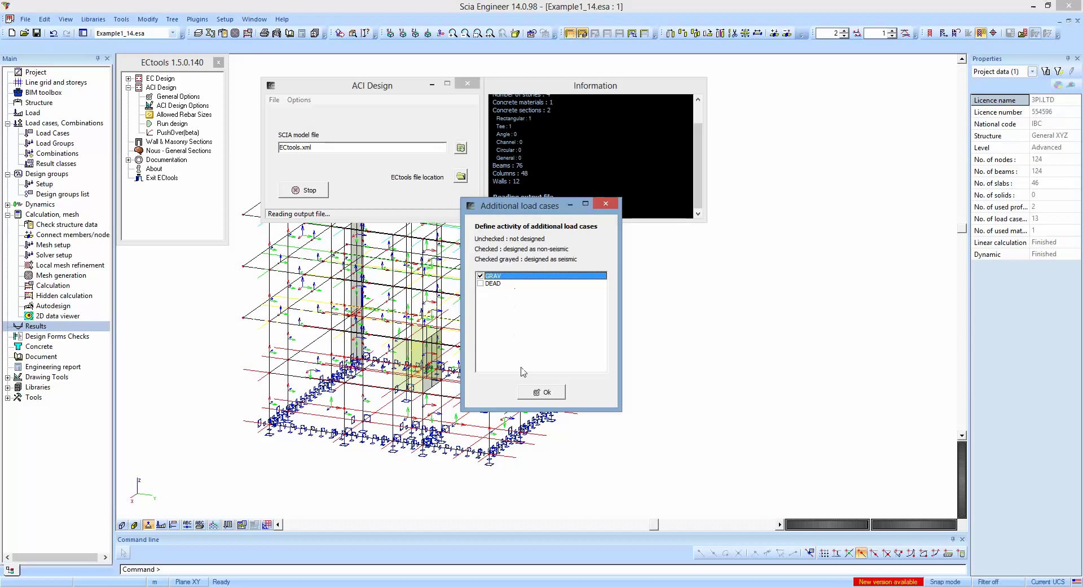
left_click(545, 393)
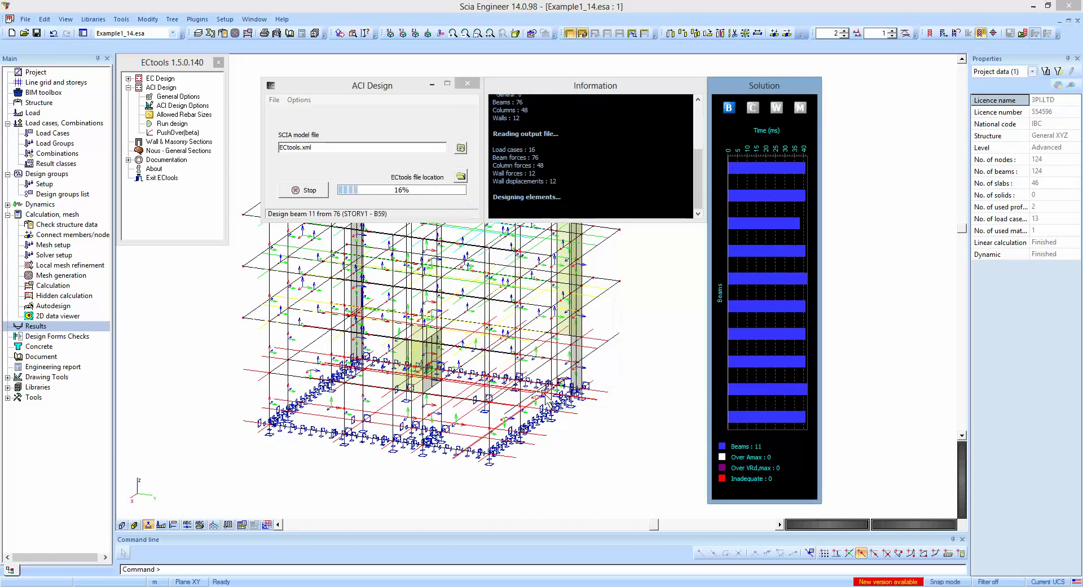
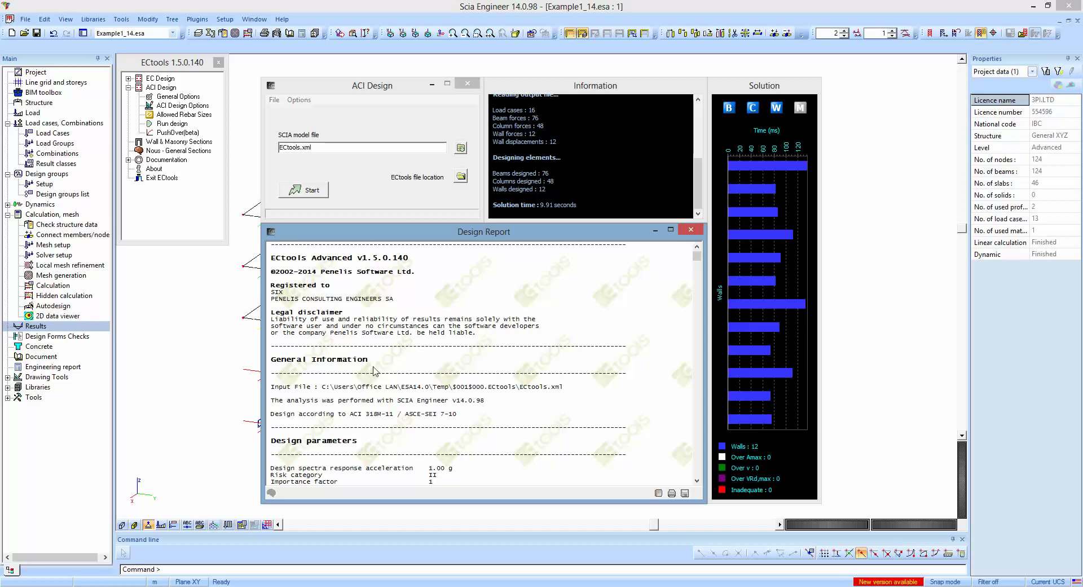
Review the design report's design parameters, story drifts, elastic stability coefficients and load combinations up to the start of the beam design.
scroll(380, 407, "down", 2)
scroll(381, 409, "down", 8)
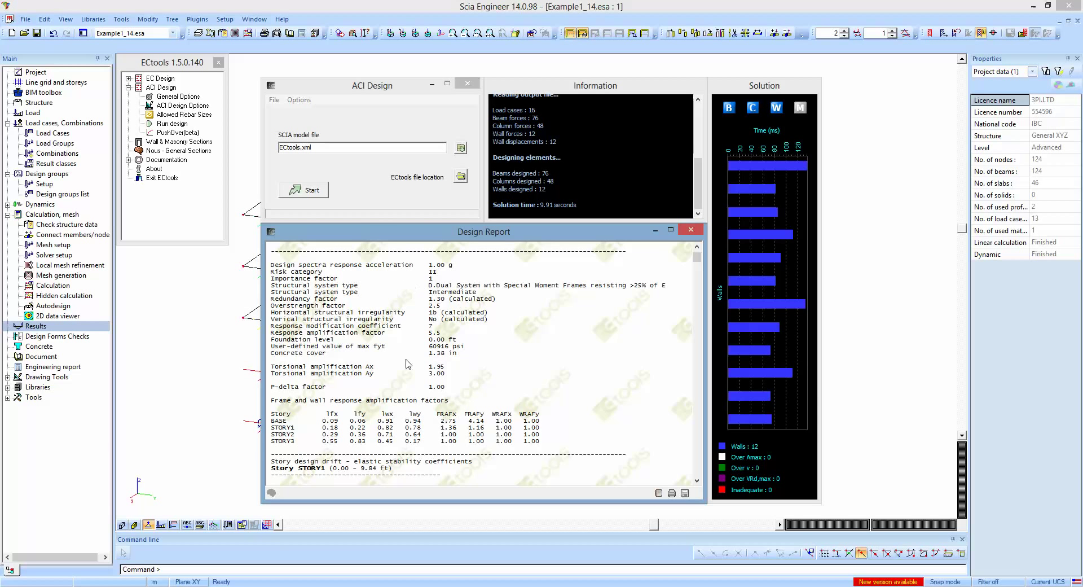
scroll(406, 361, "up", 1)
scroll(384, 299, "down", 1)
scroll(358, 384, "down", 3)
scroll(319, 370, "down", 4)
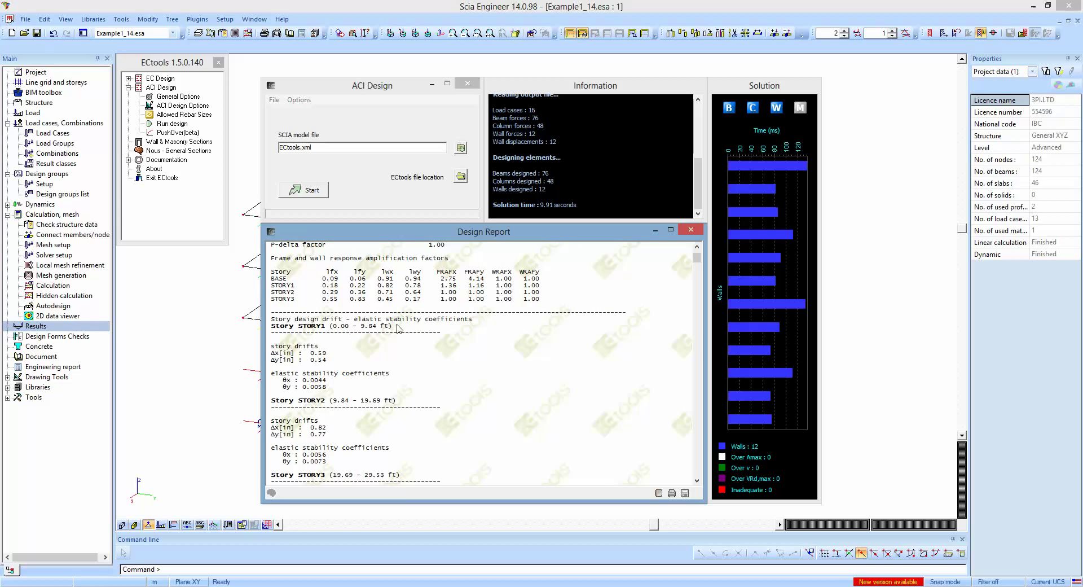
scroll(357, 370, "down", 8)
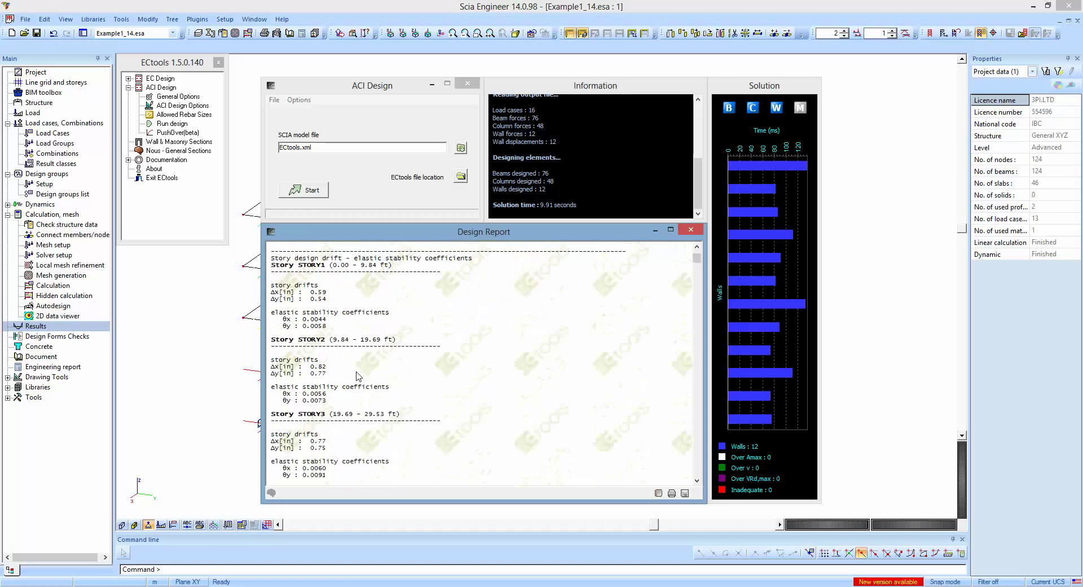
scroll(352, 380, "down", 2)
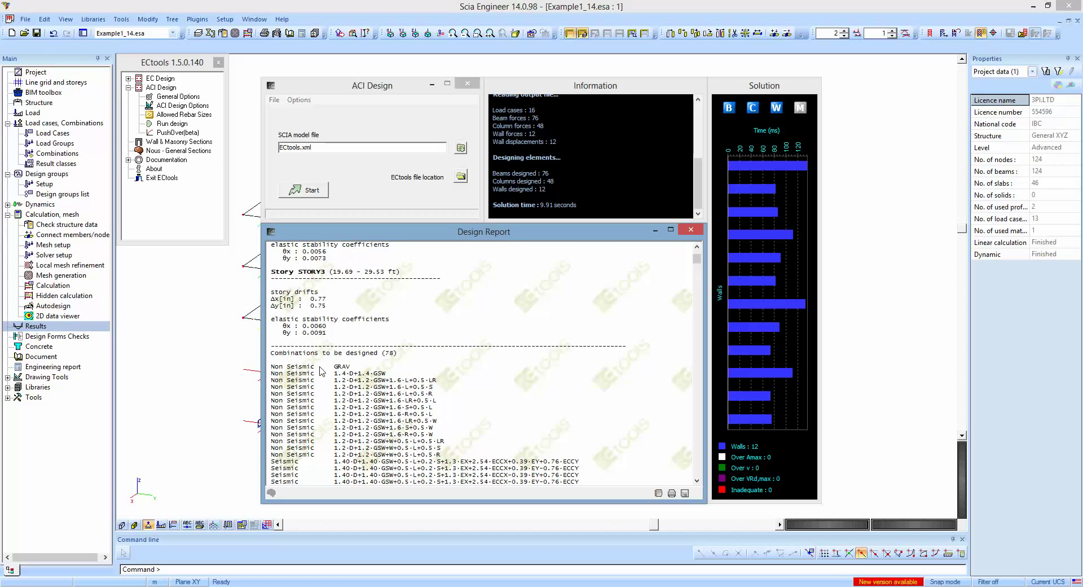
scroll(373, 380, "down", 13)
scroll(370, 385, "down", 12)
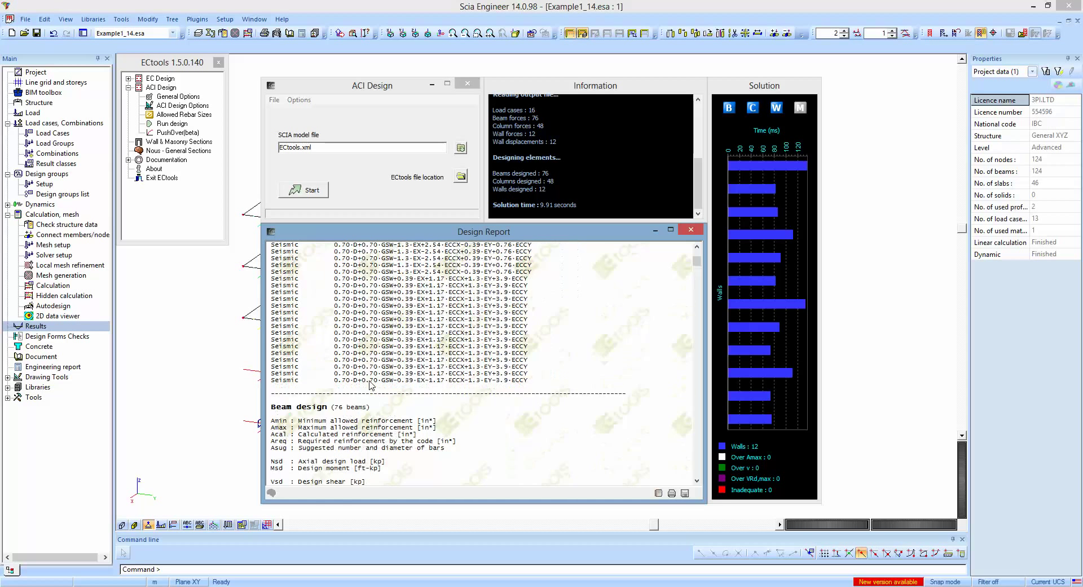
Show the report results for wall P01 on STORY1, enlarge the report window, and show beam B191 on BASE.
left_click(741, 282)
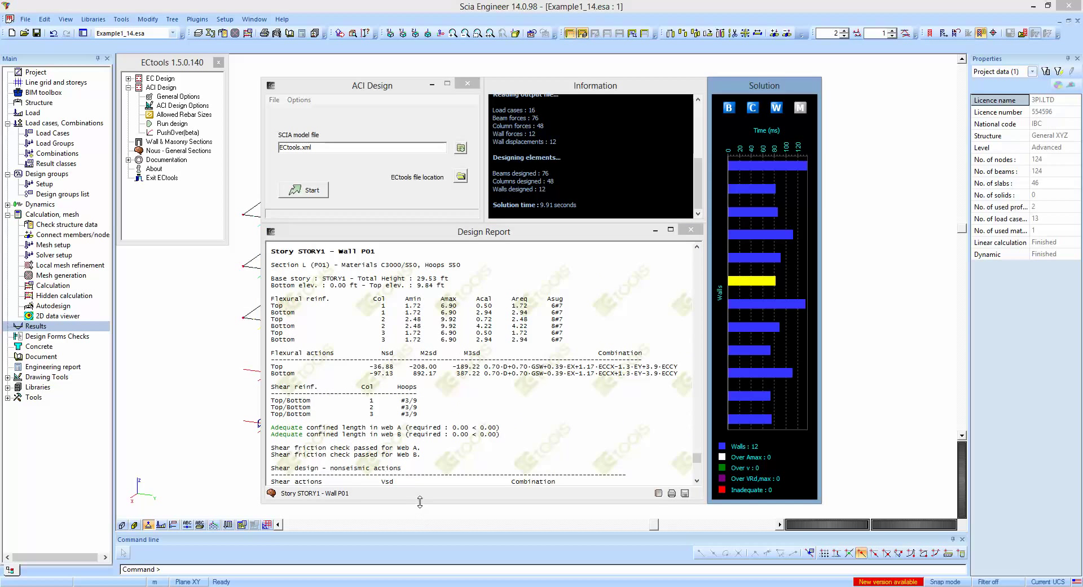
left_click_drag(422, 502, 422, 585)
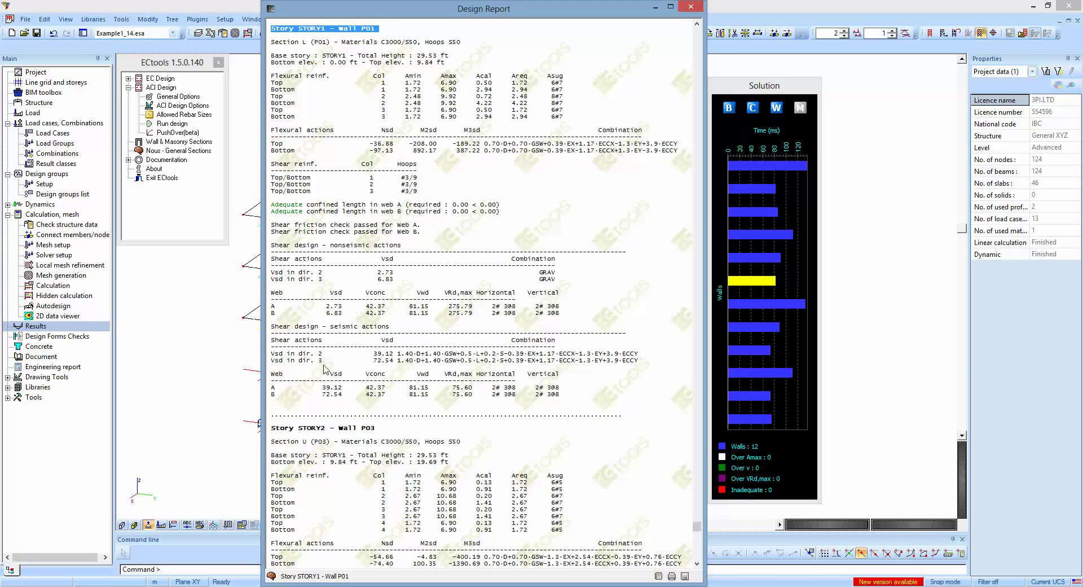
left_click(728, 107)
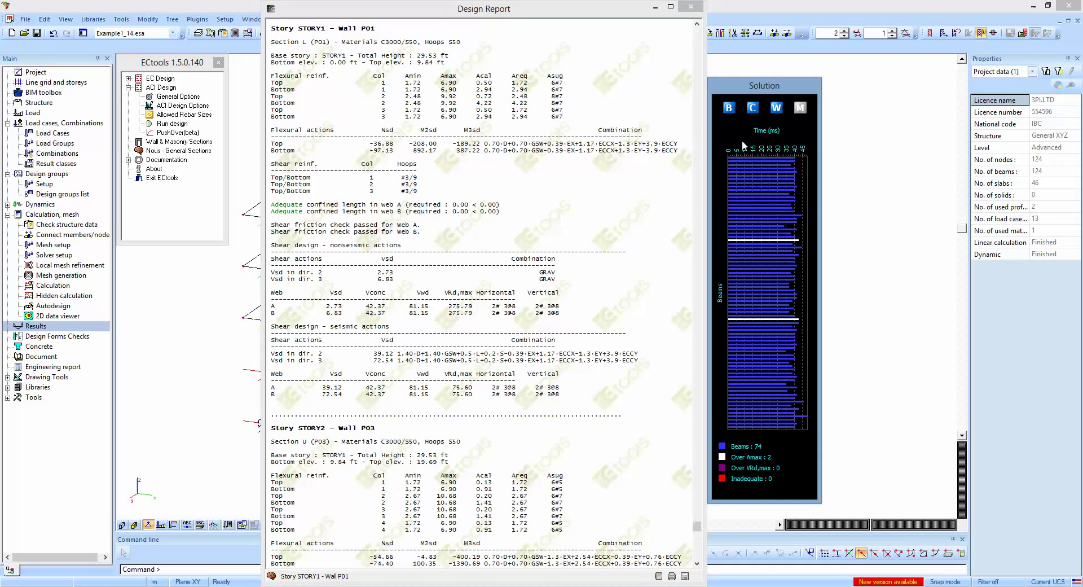
left_click(751, 176)
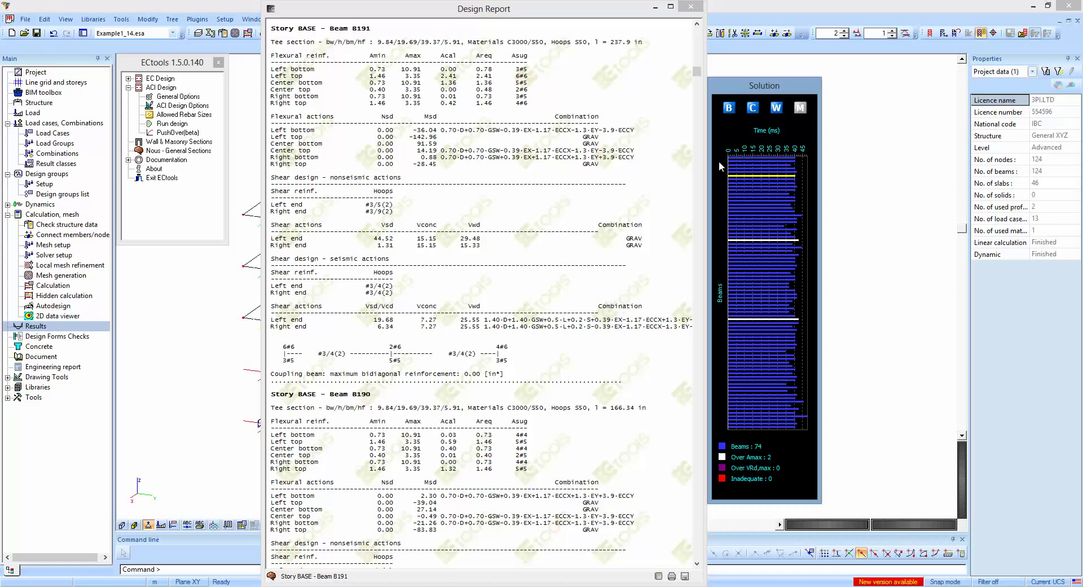
Show the report results for column B14 on STORY1 and open that column in the Nous section editor.
left_click(754, 108)
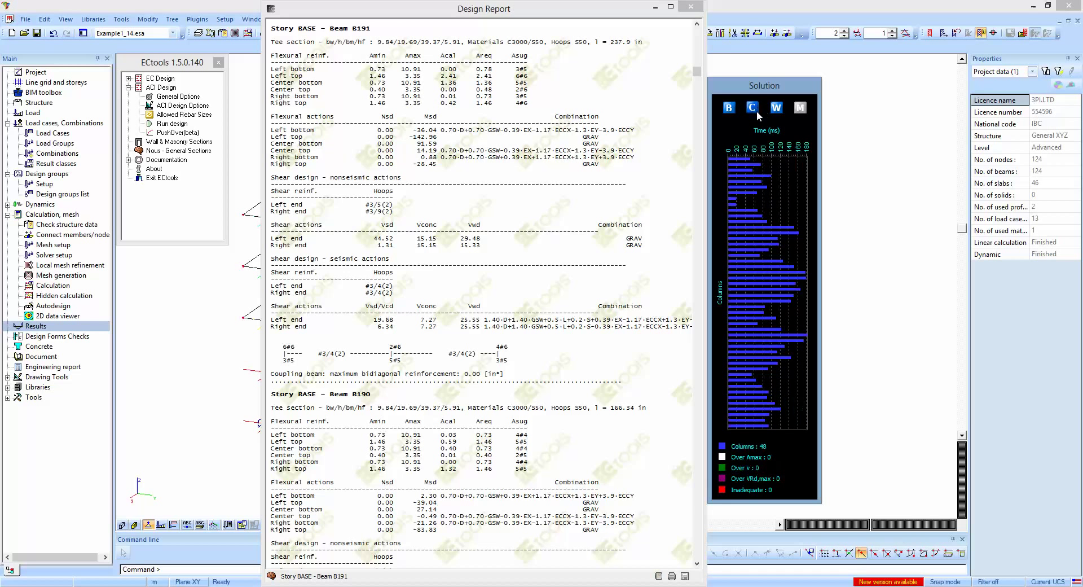
left_click(741, 226)
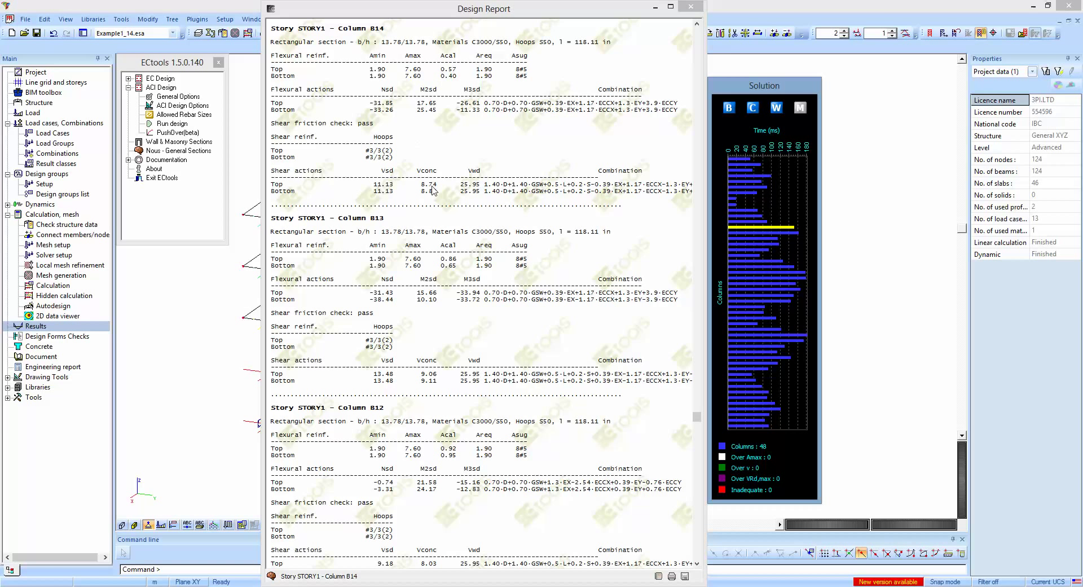
left_click(755, 227)
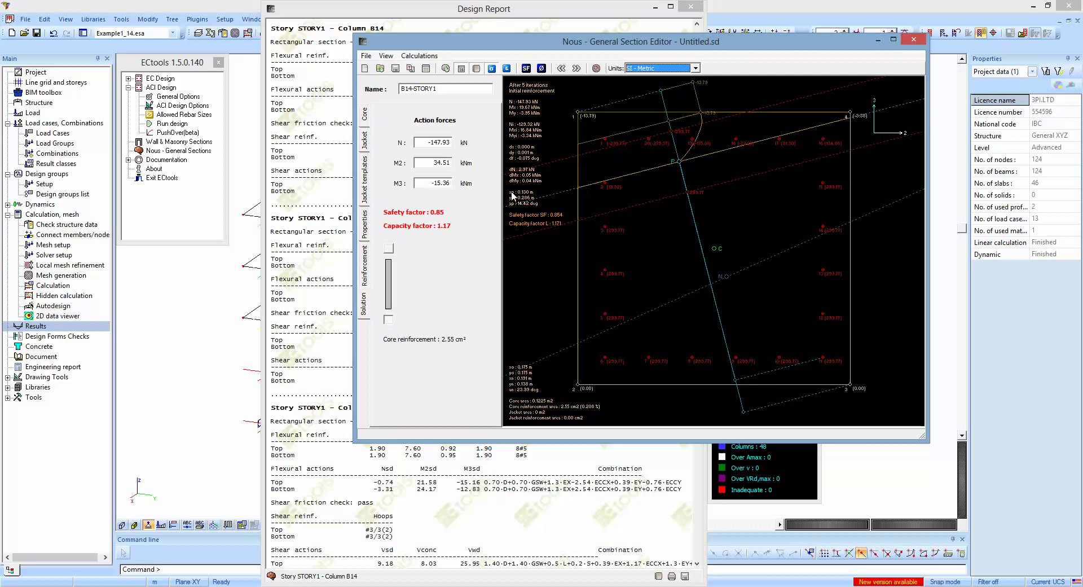
Step back and forth through the action force sets of column B14 to examine its safety and capacity factors.
left_click(388, 249)
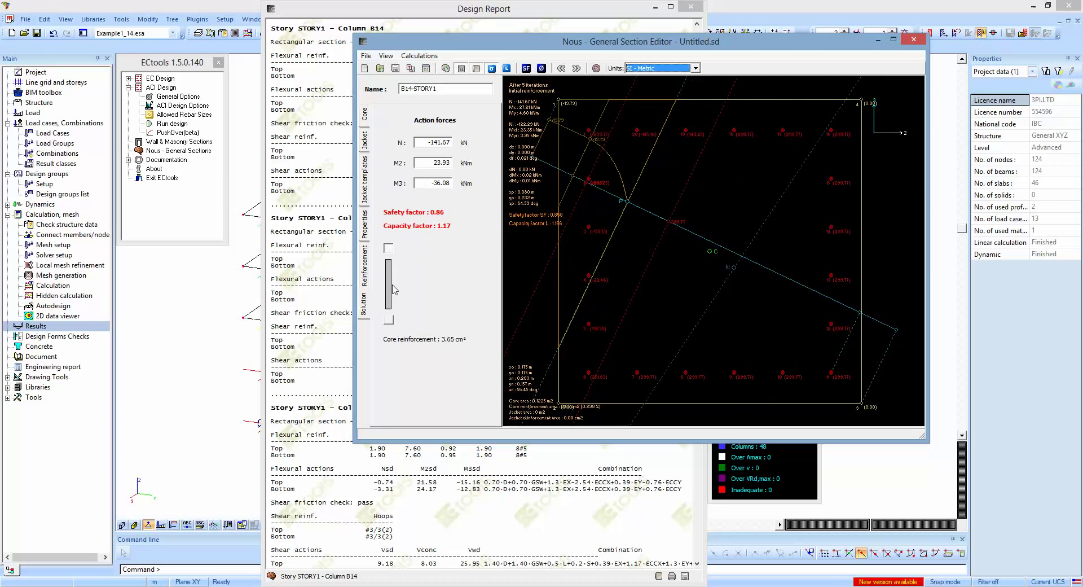
left_click(389, 320)
left_click(390, 250)
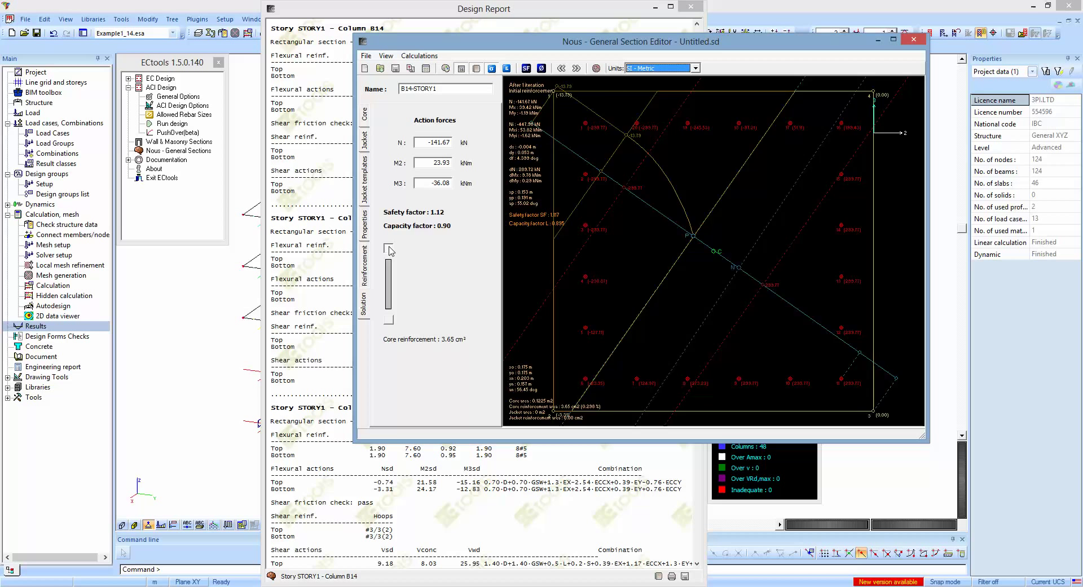
left_click(390, 320)
left_click(389, 319)
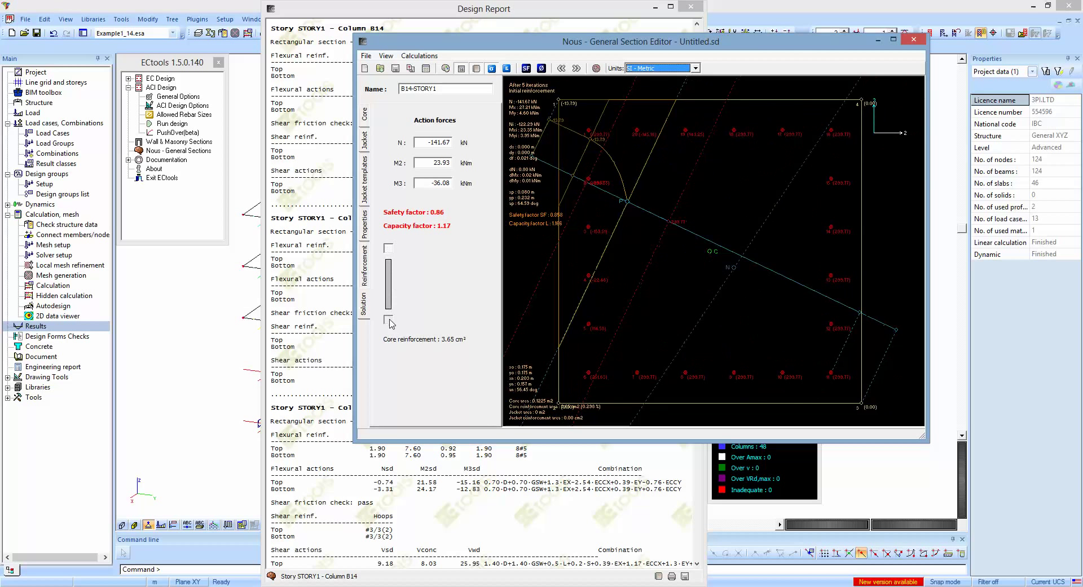
left_click(389, 249)
left_click(390, 320)
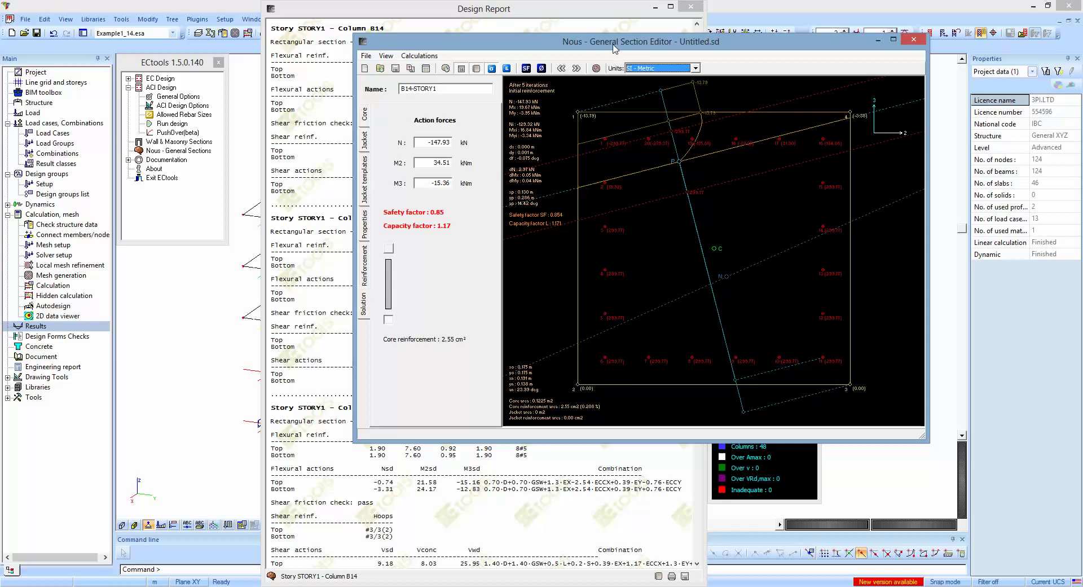
Switch the section editor to U.S. Customary Units, check column B14's action forces against the report, and close the editor.
left_click_drag(618, 47, 536, 85)
left_click(581, 111)
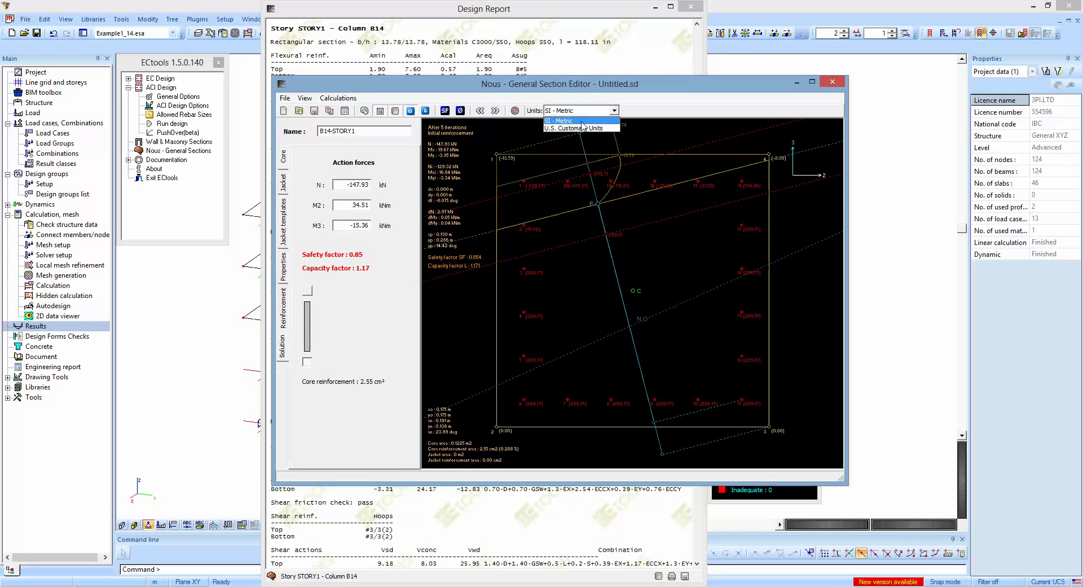
left_click(581, 133)
left_click_drag(561, 95, 547, 129)
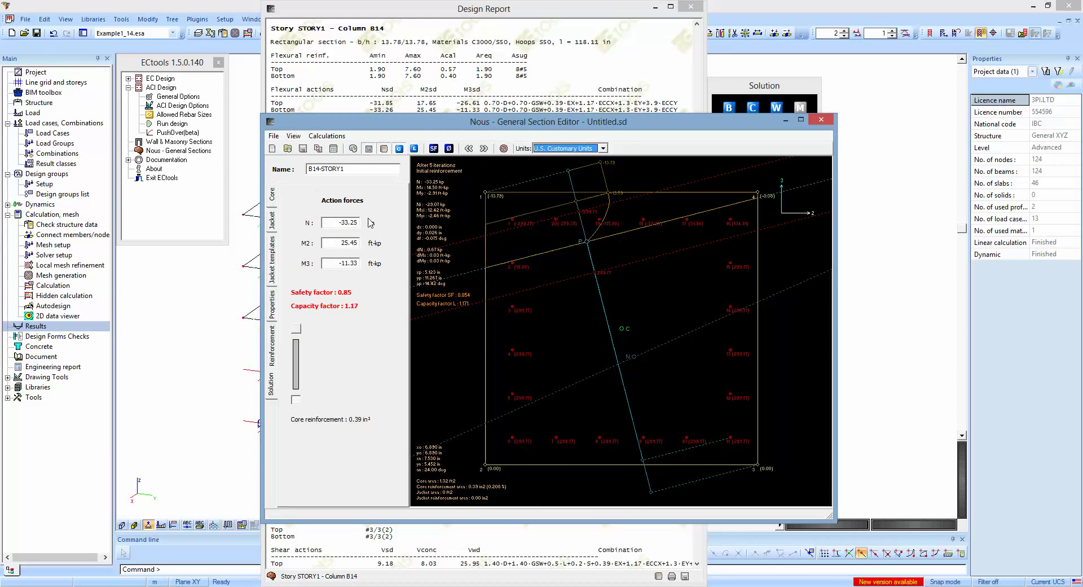
left_click(827, 121)
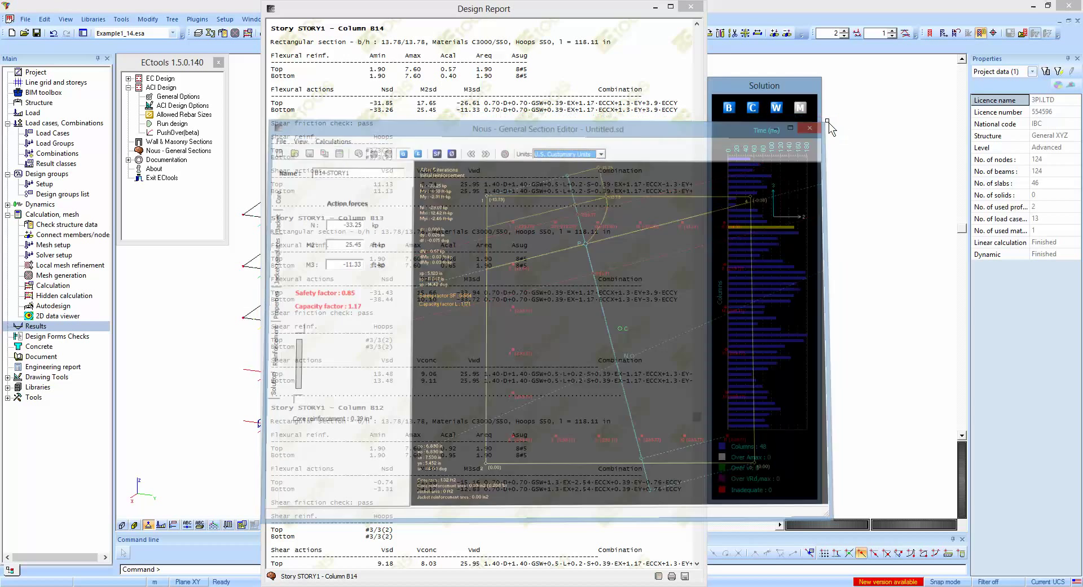
Show the report results for wall P03 on BASE and wall P02 on STORY1.
left_click(778, 109)
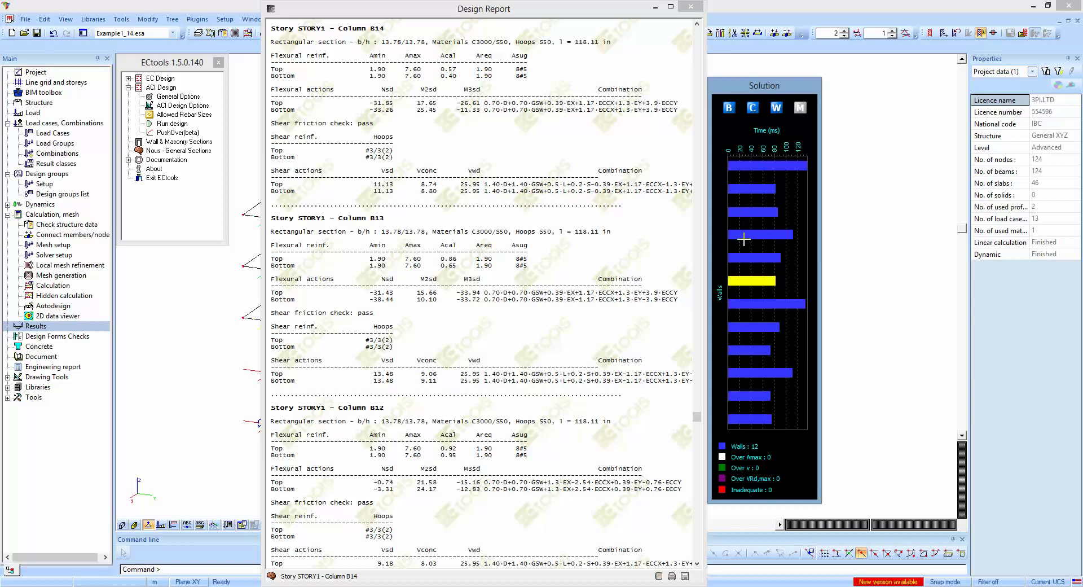
left_click(752, 165)
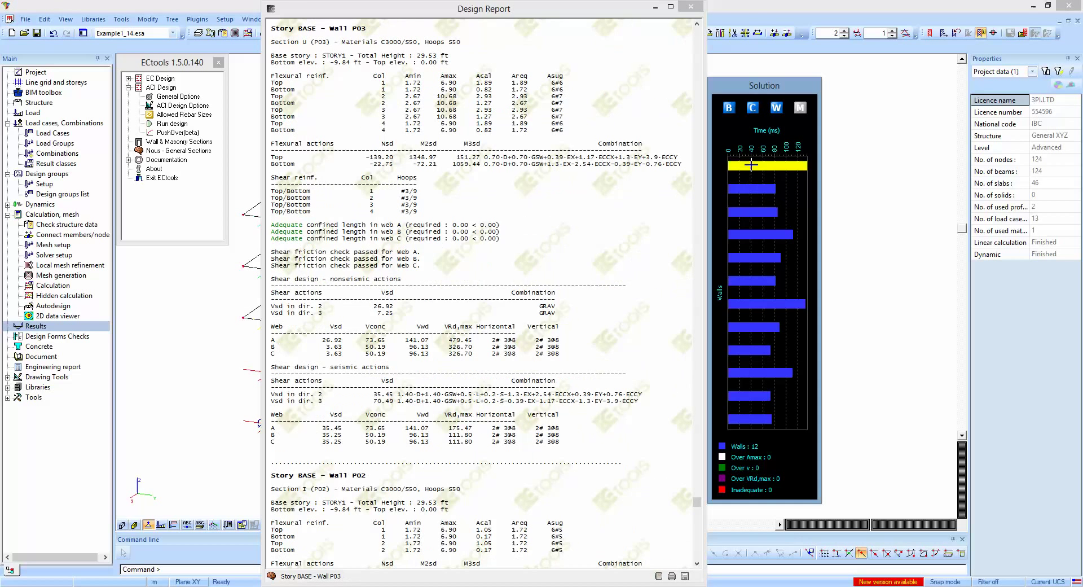
left_click(746, 257)
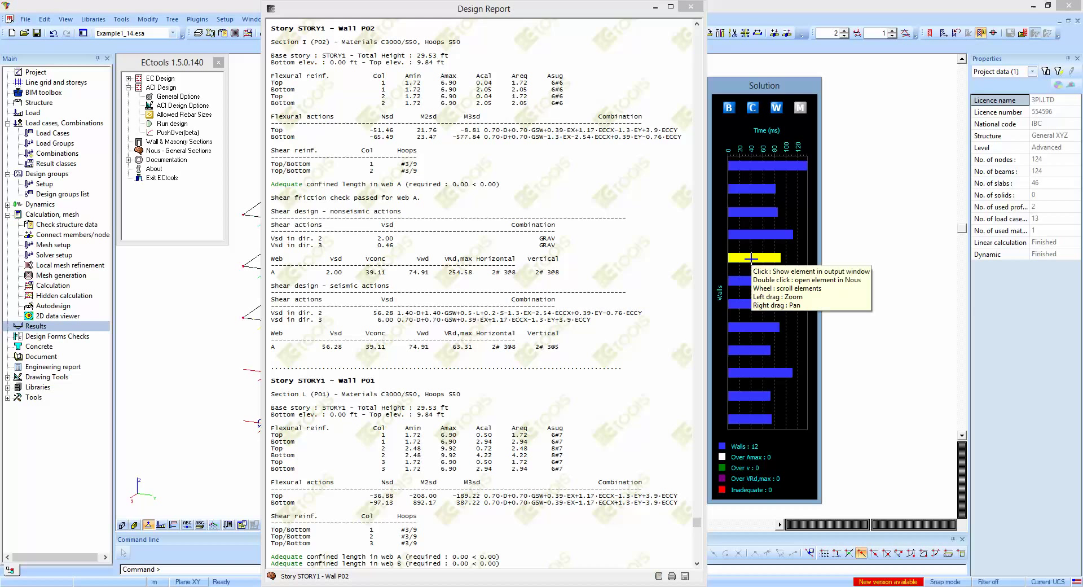
Inspect the action force sets of wall P01 on STORY1 in the section editor, and open wall P03 on STORY2 there.
double_click(743, 279)
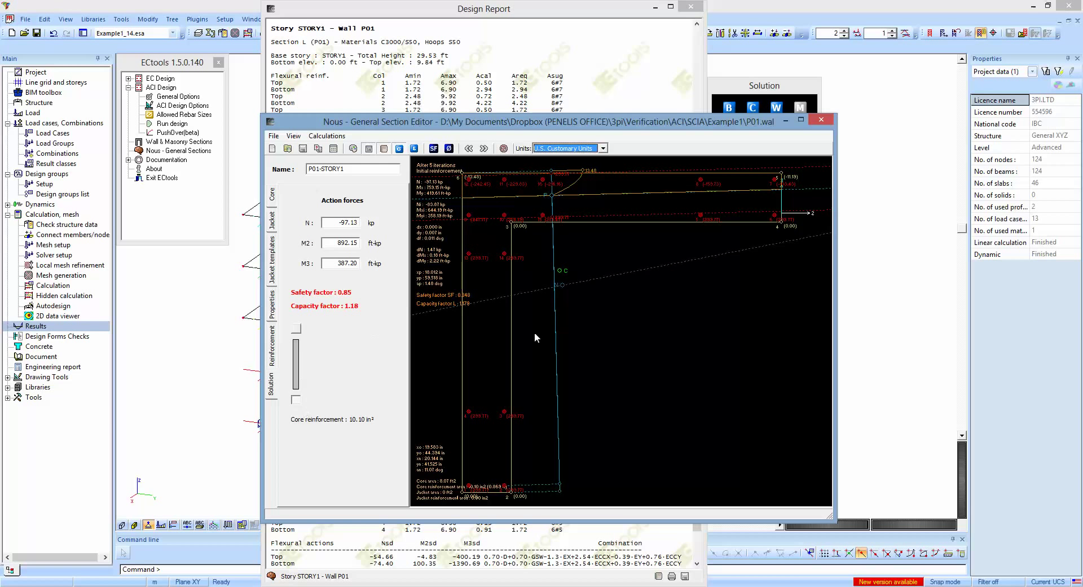
left_click(296, 329)
left_click(296, 399)
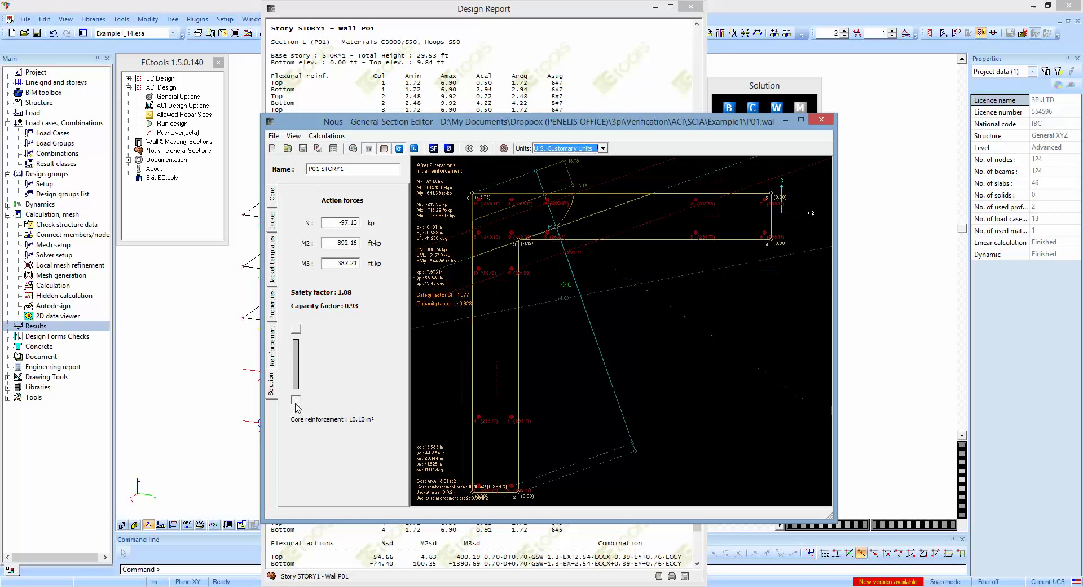
left_click(821, 120)
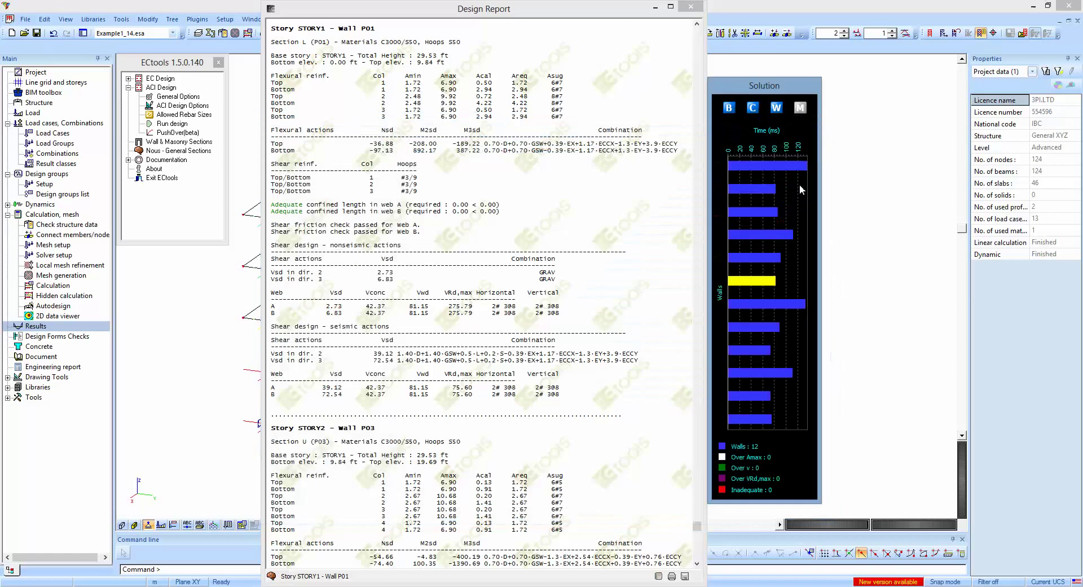
left_click(749, 305)
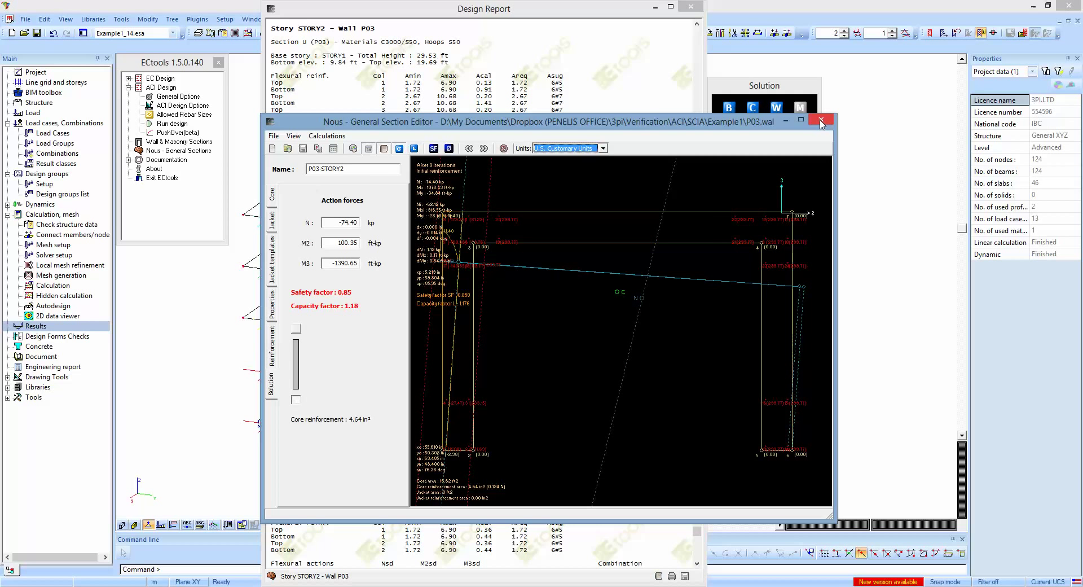
Close the section editor and open the PushOver analysis with Case 1 Mass prop. dir+x selected.
left_click(822, 121)
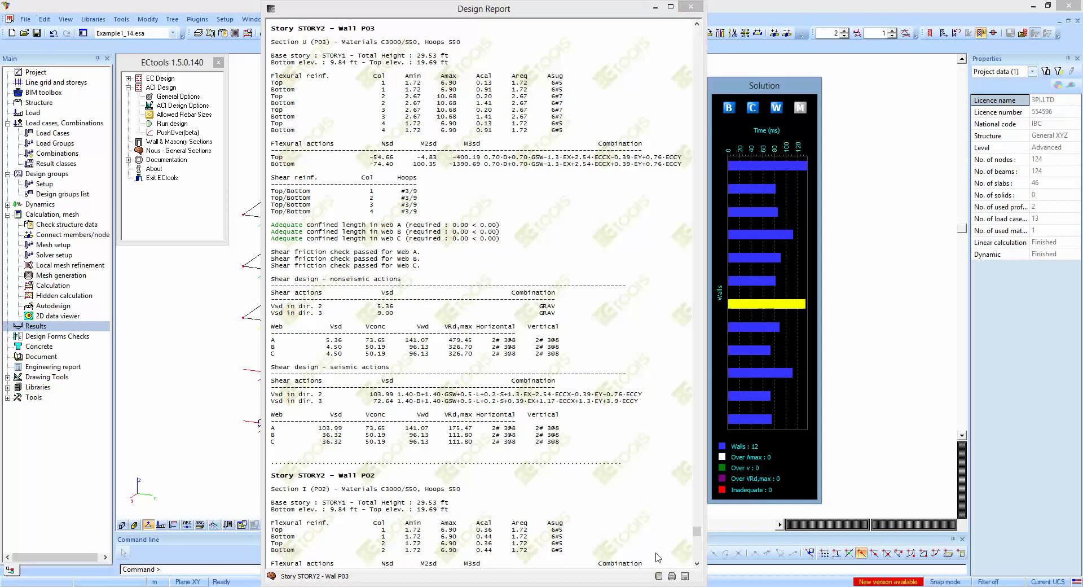
left_click_drag(610, 9, 606, 231)
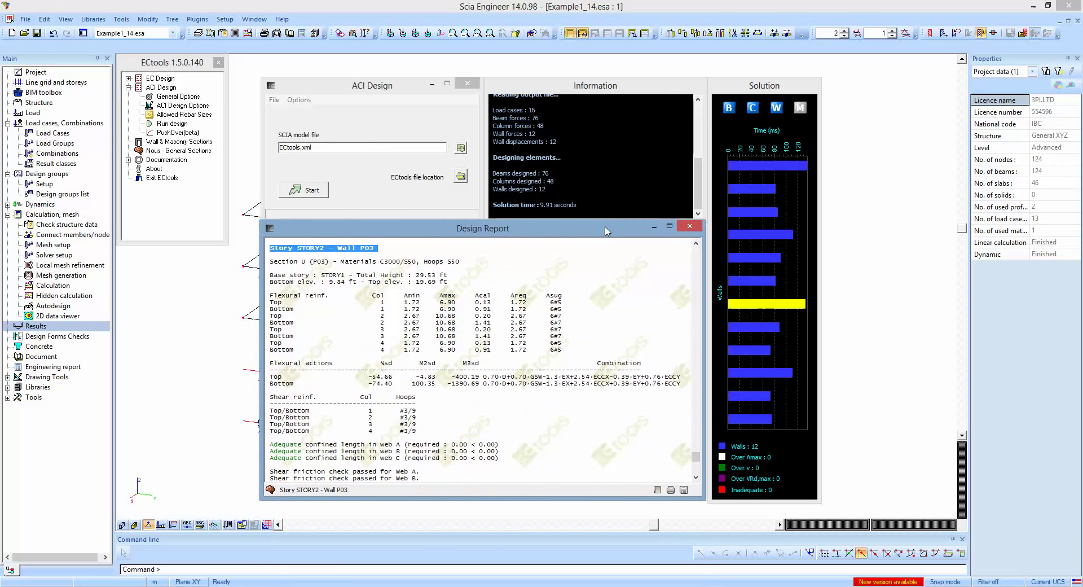
left_click(175, 133)
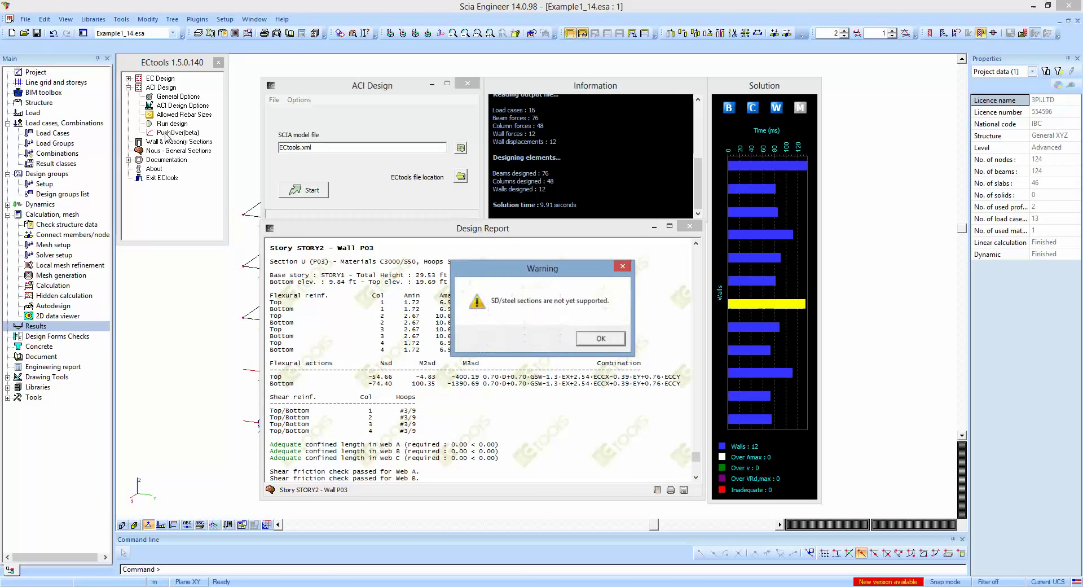
left_click(603, 340)
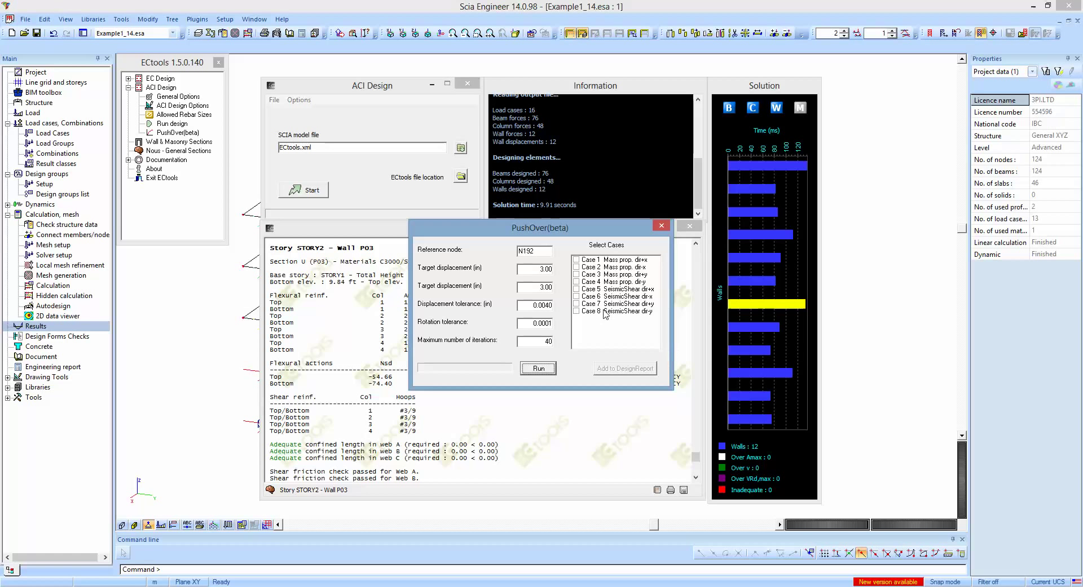
left_click(576, 260)
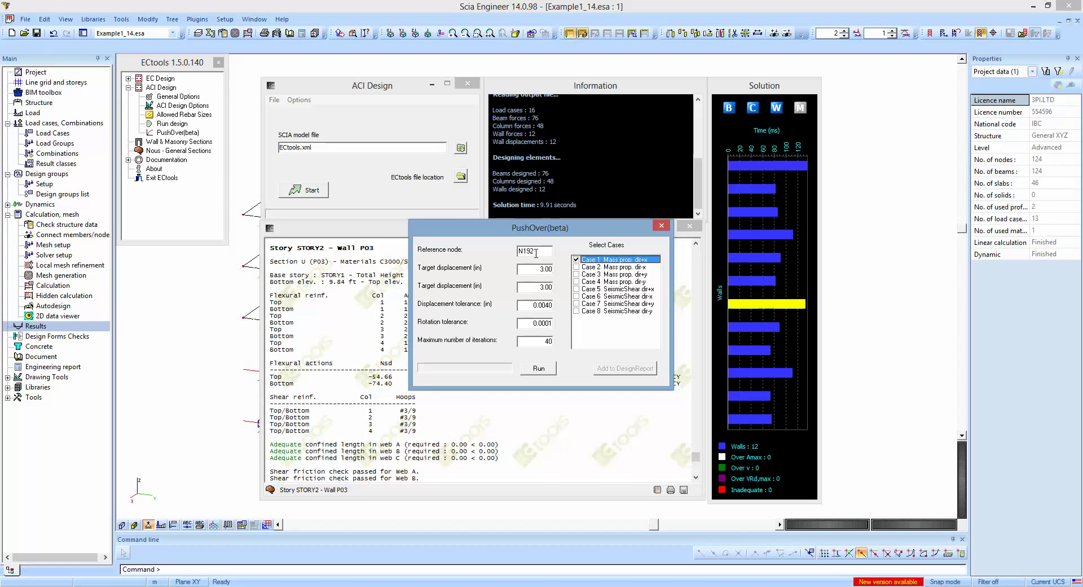
Display the node labels on the structural model and locate the pushover reference node N192.
left_click(192, 329)
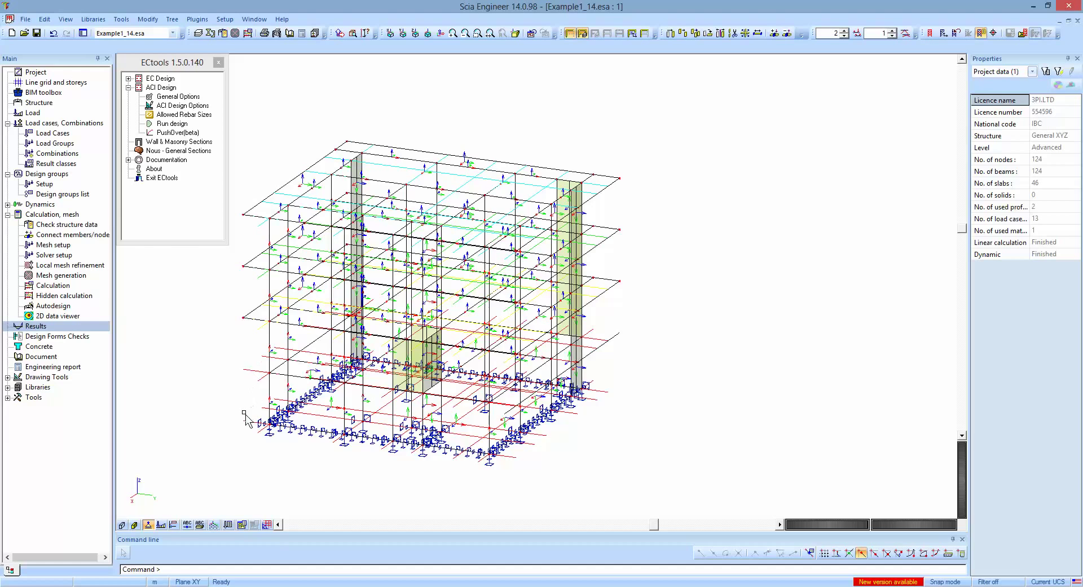
left_click(188, 525)
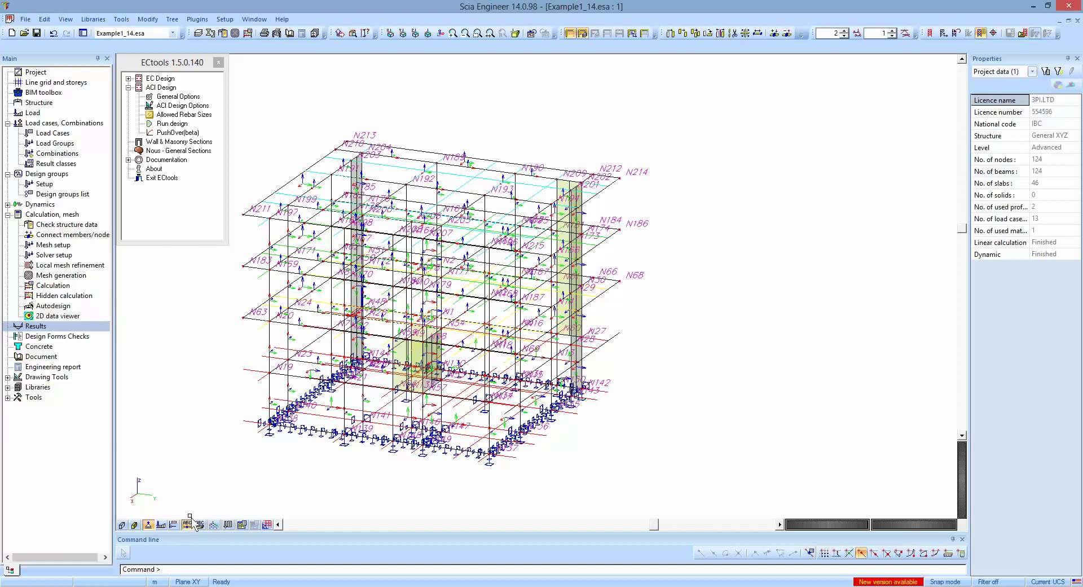
scroll(402, 183, "up", 5)
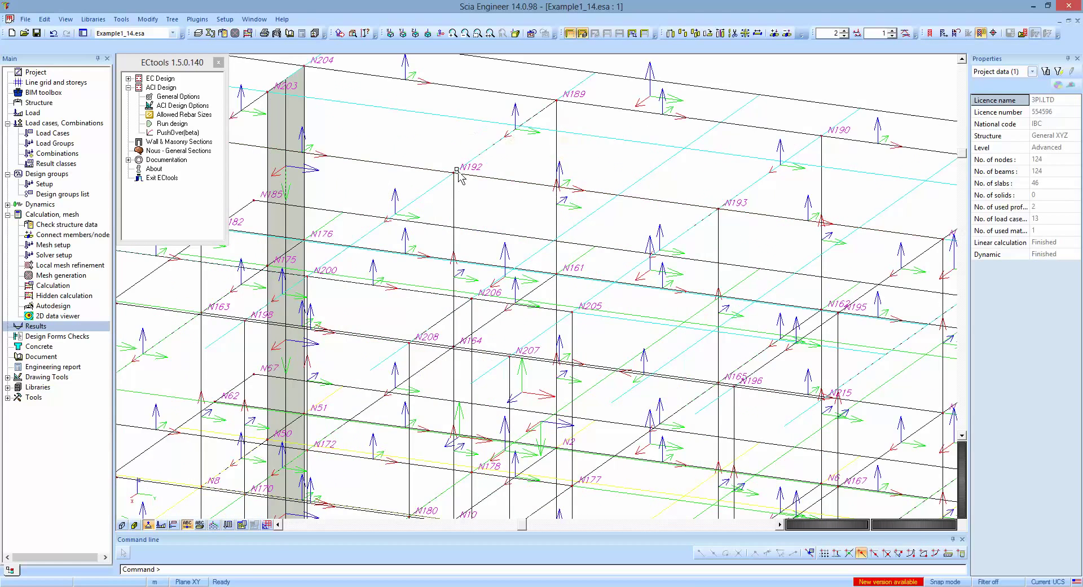
scroll(459, 175, "down", 5)
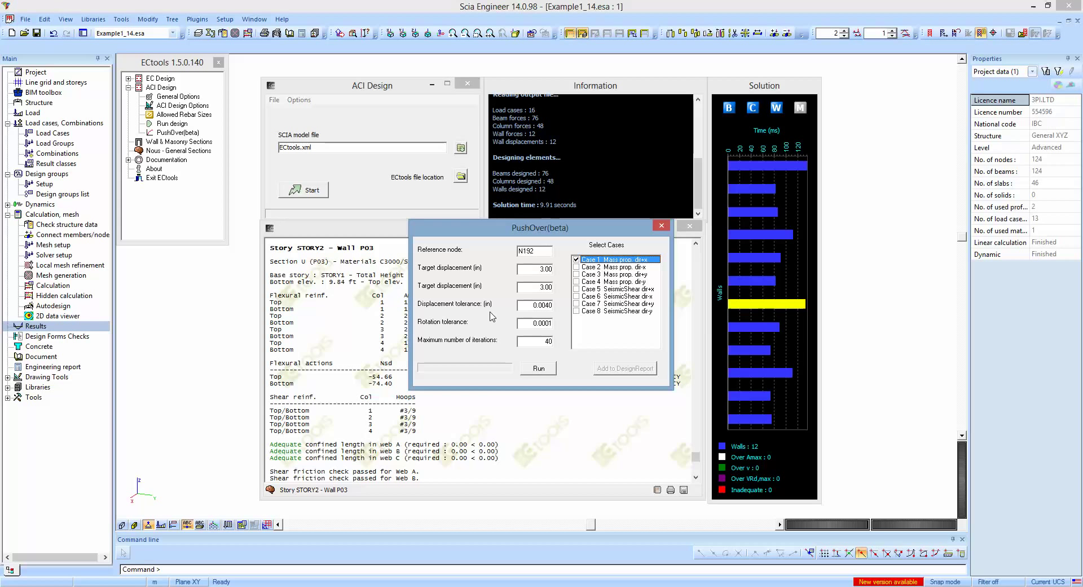
Run the pushover analysis for Case 1, inspect its curve, and add the results to the design report.
left_click(539, 368)
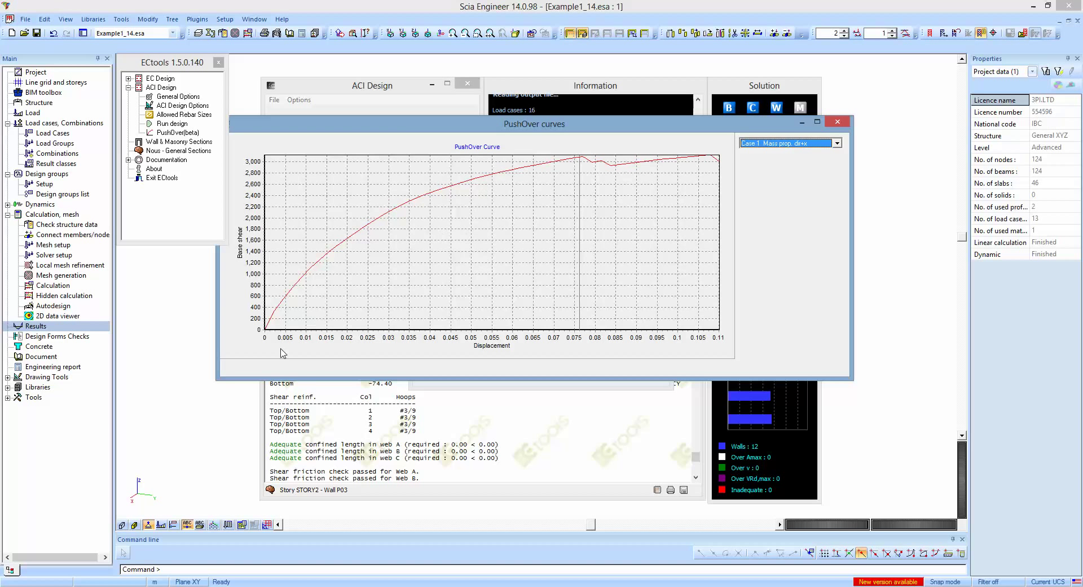
left_click_drag(422, 126, 440, 126)
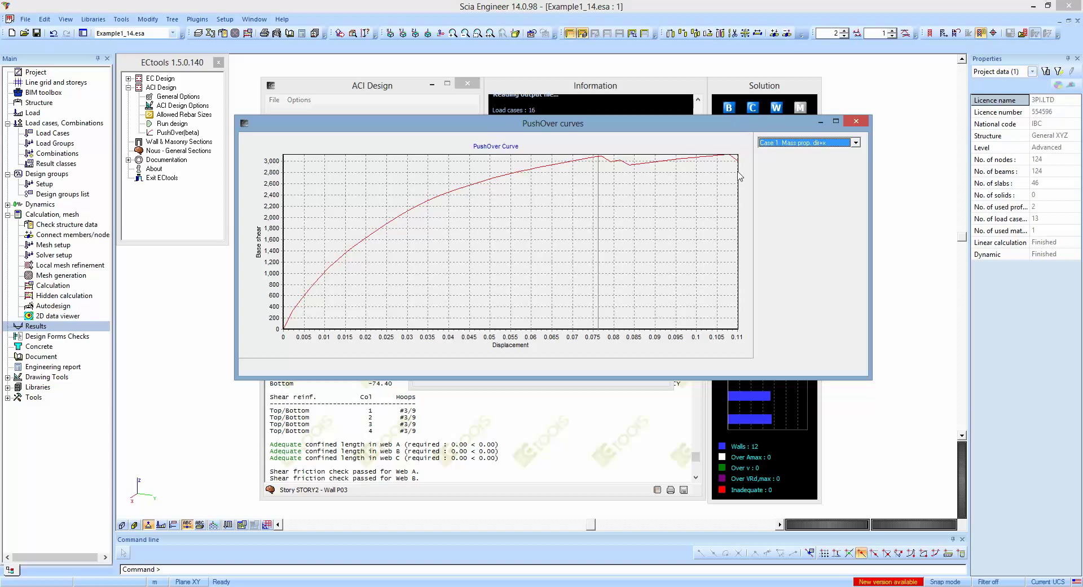
left_click(857, 123)
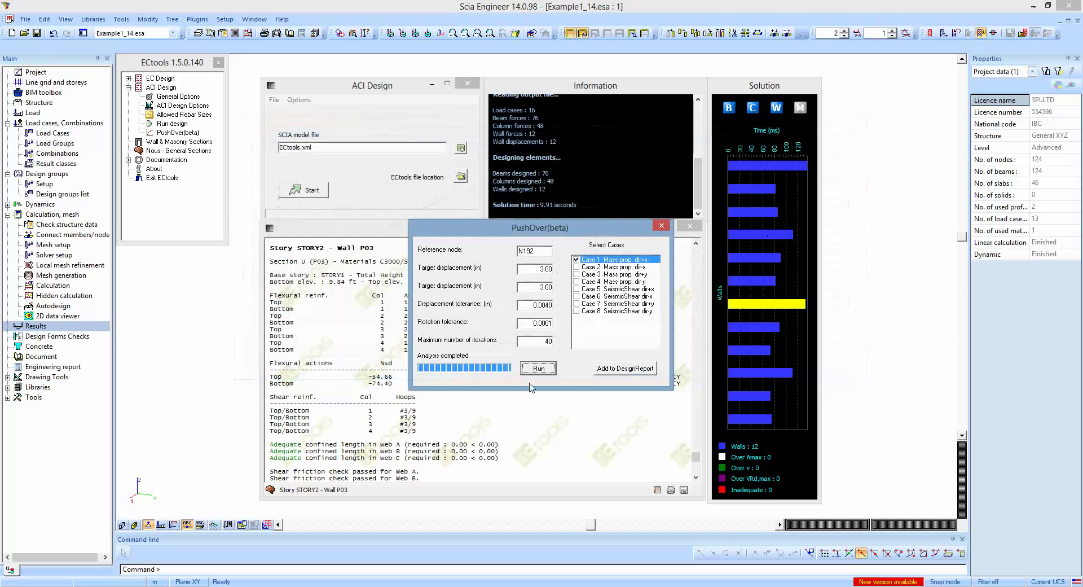
left_click(625, 370)
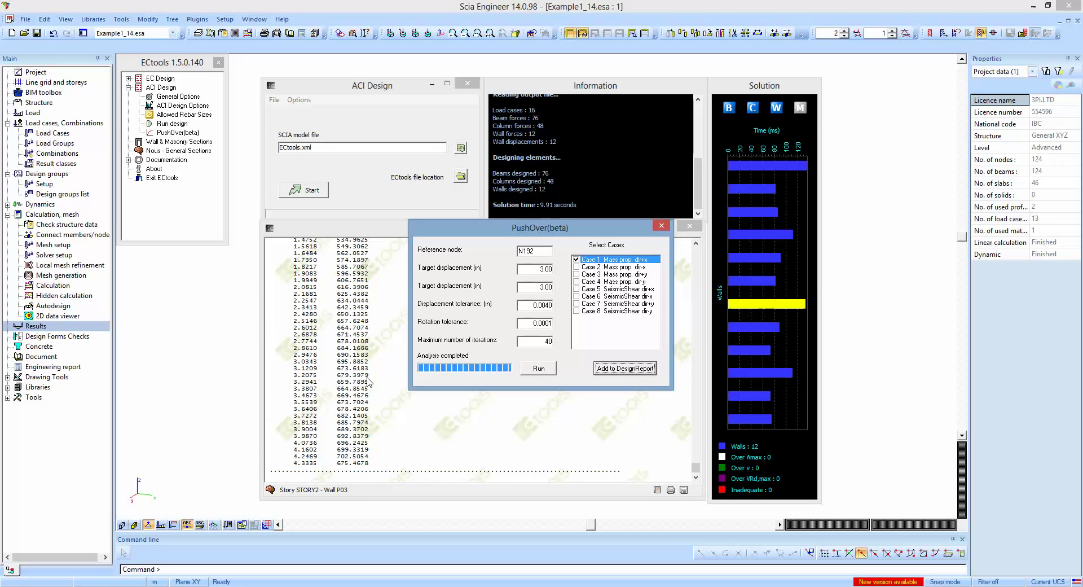